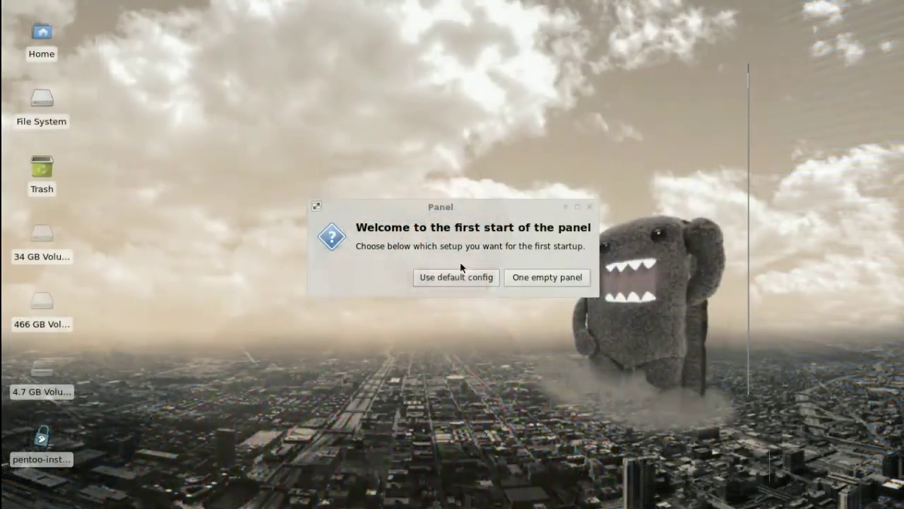
- Accept the default panel configuration so the top menu bar and bottom dock load
left_click(460, 280)
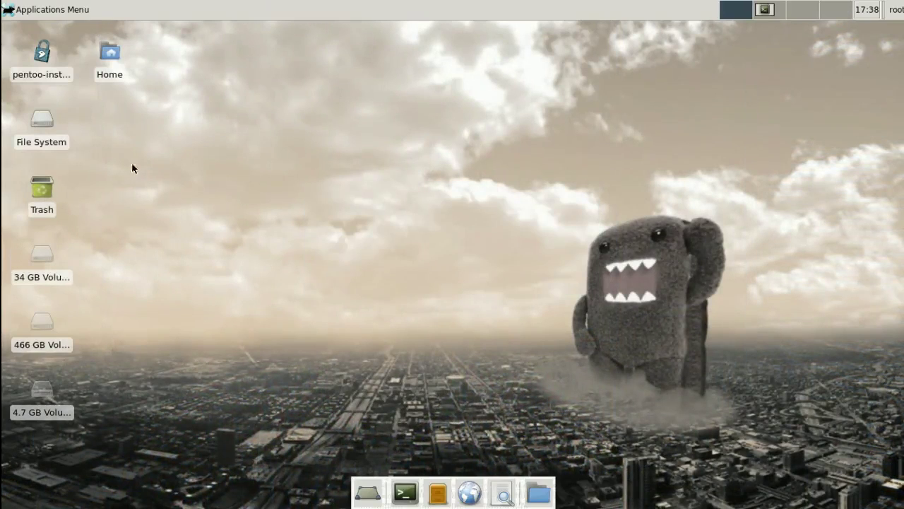
- Launch gnuradio-companion from the Application Finder's Run Program search
left_click(25, 4)
left_click(44, 27)
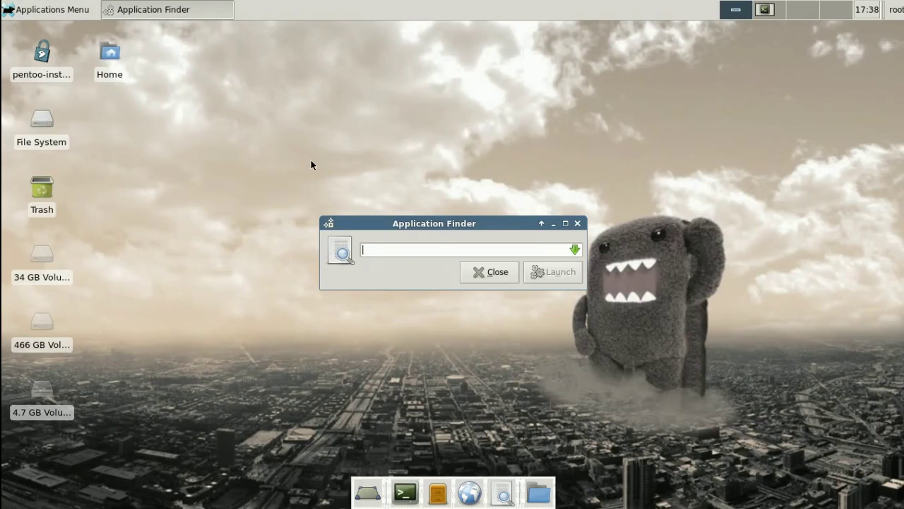
type("gnuradio-companion")
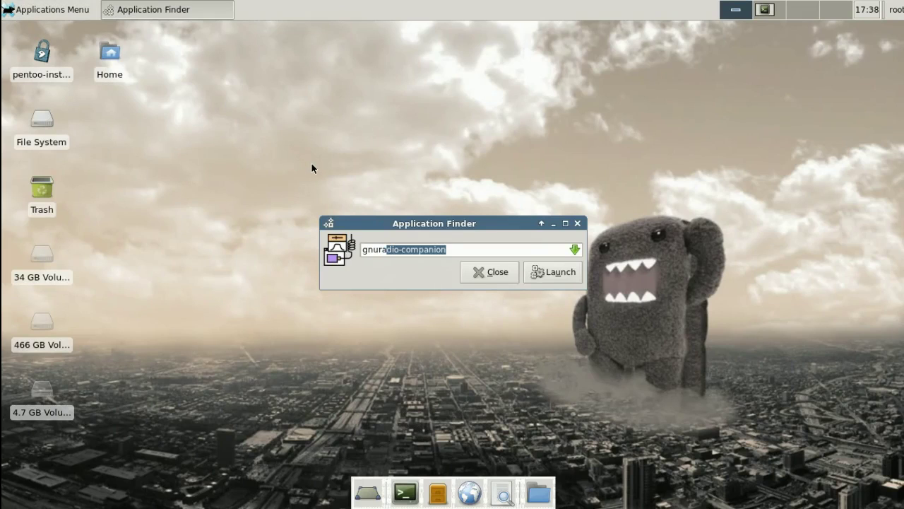
left_click(567, 277)
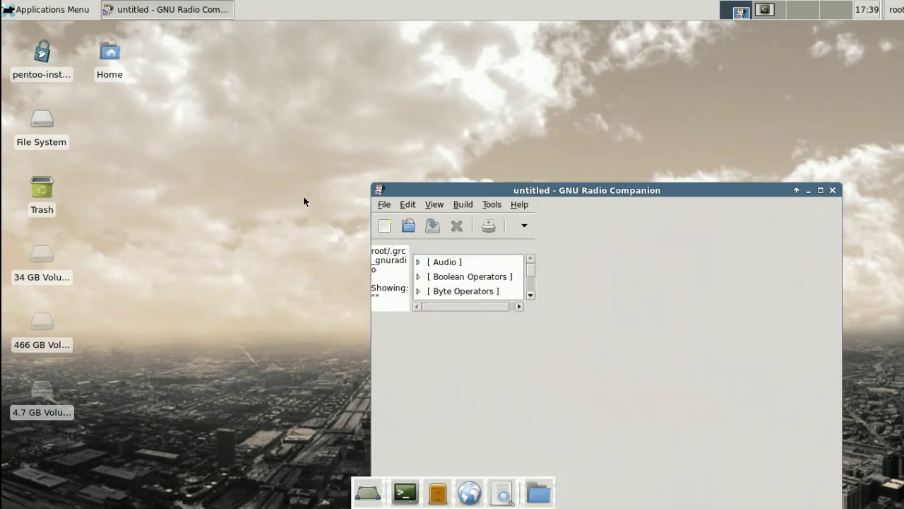
- Maximize the GNU Radio Companion window and place a Signal Source block on the canvas
left_click_drag(429, 186, 193, 56)
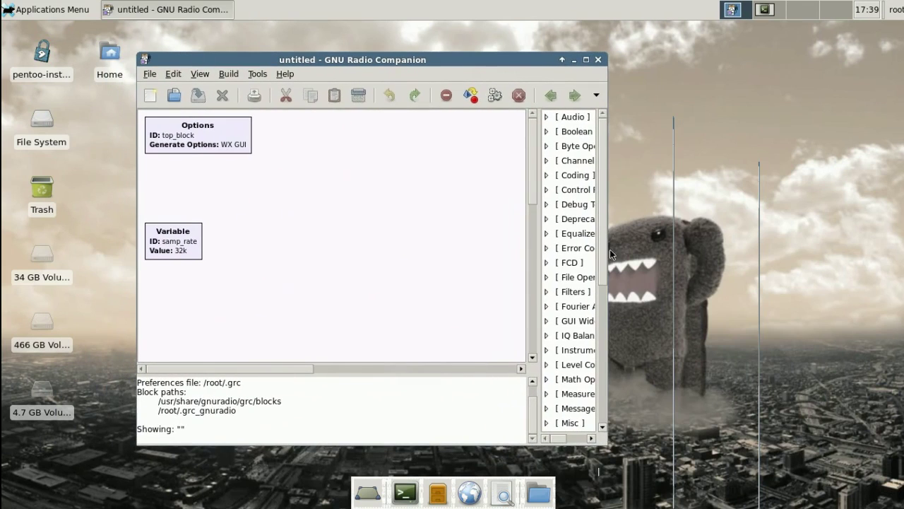
left_click(585, 59)
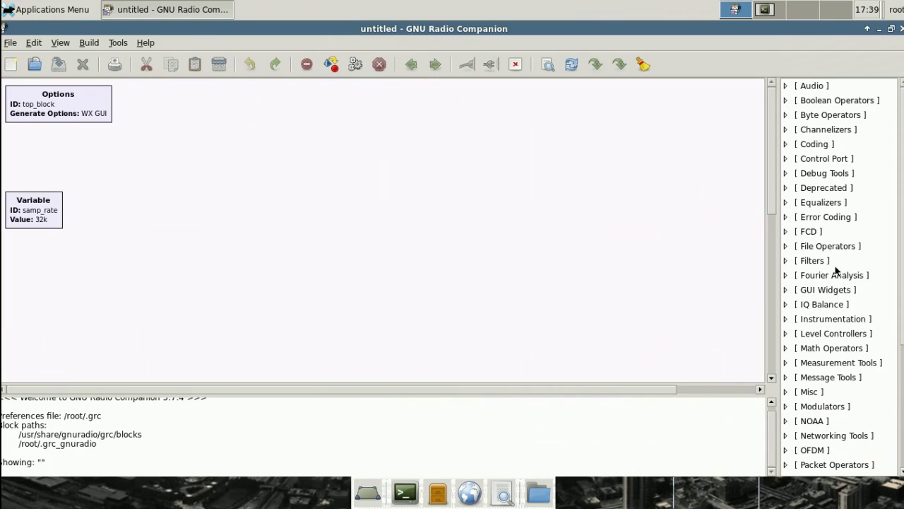
left_click_drag(902, 314, 902, 452)
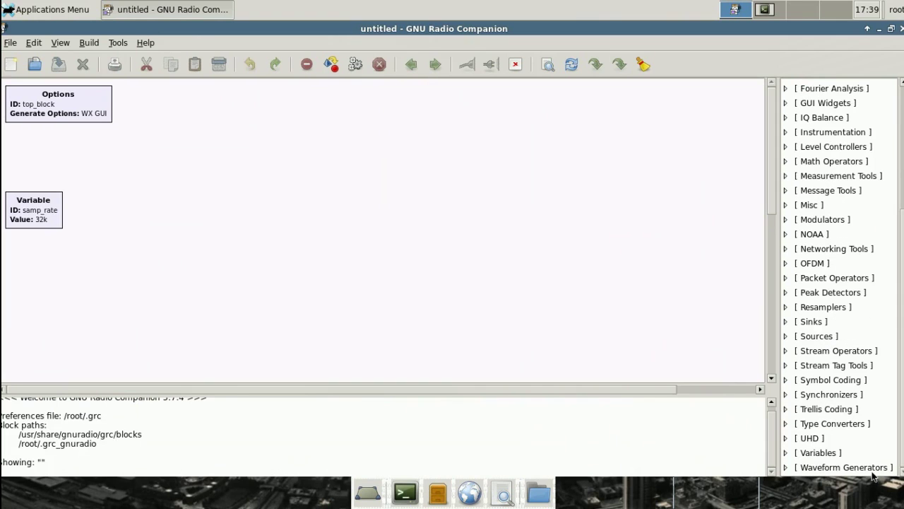
scroll(901, 439, "down", 3)
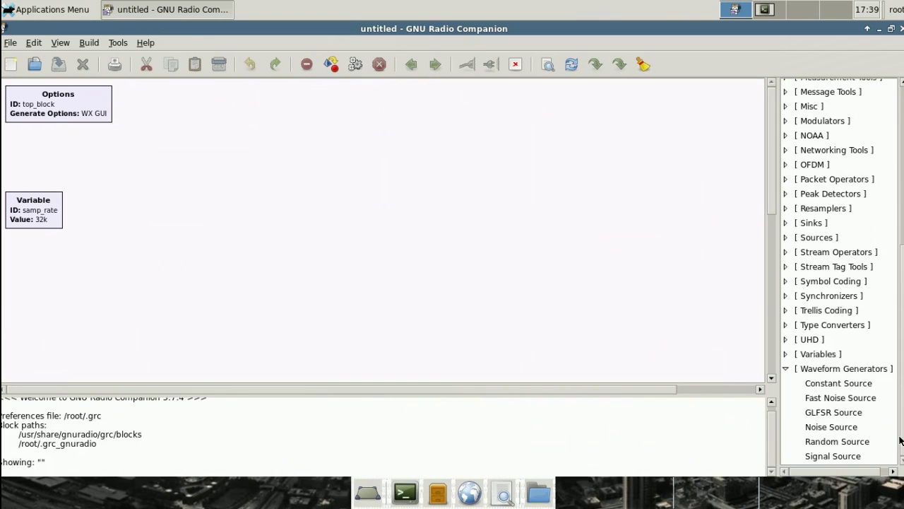
left_click_drag(822, 462, 190, 234)
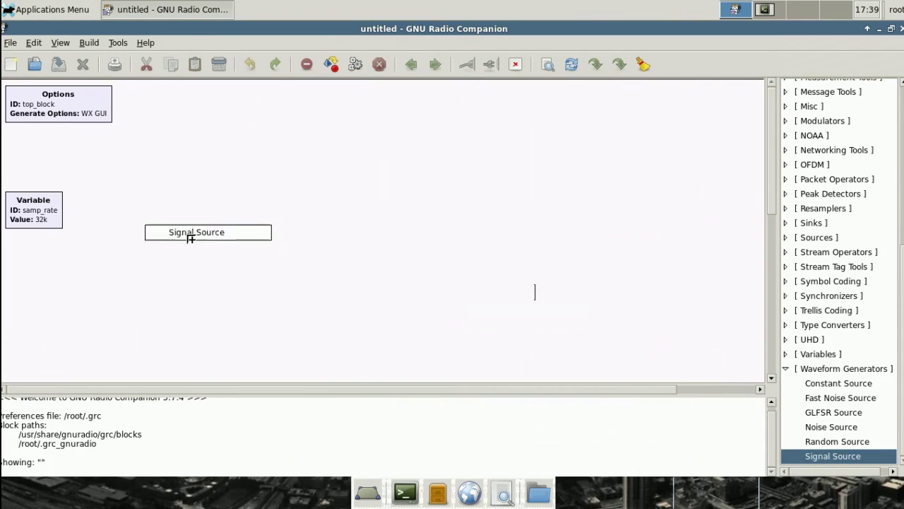
- Add a Throttle block from Misc and a WX GUI FFT Sink from Instrumentation
left_click(786, 106)
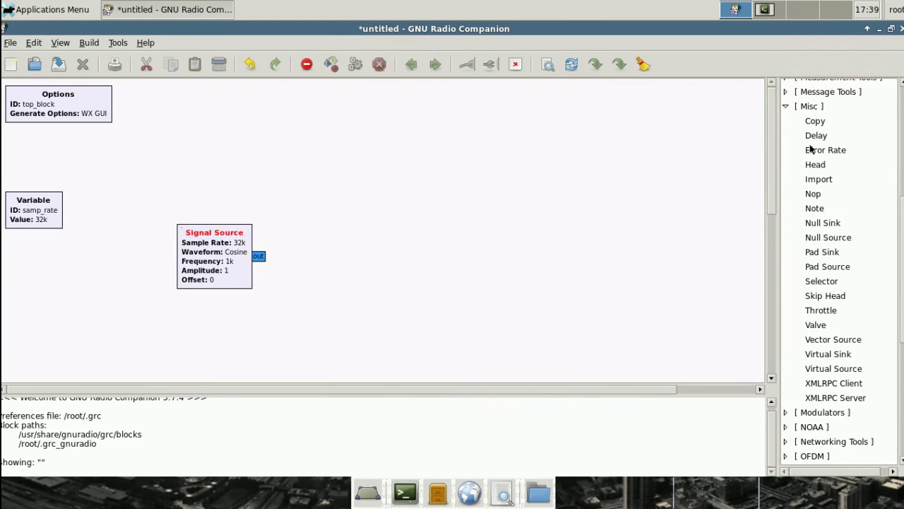
double_click(832, 313)
left_click_drag(238, 201, 386, 212)
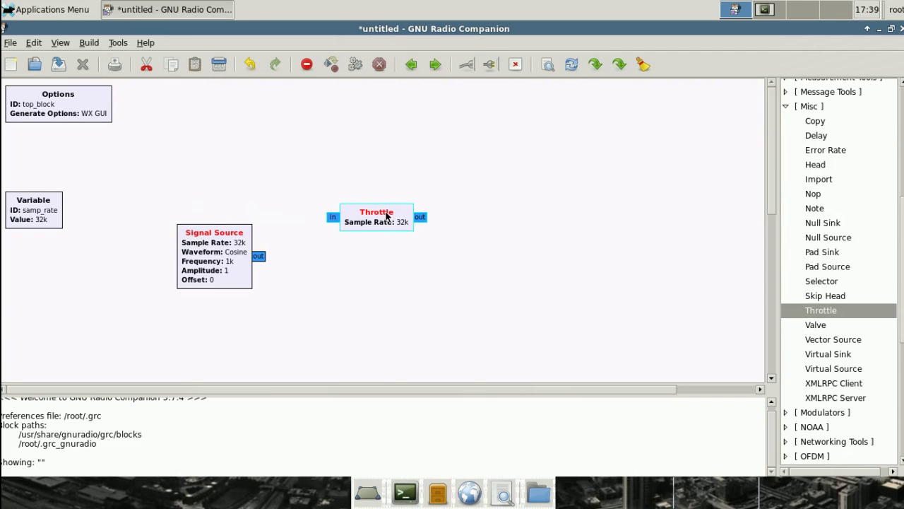
left_click(787, 107)
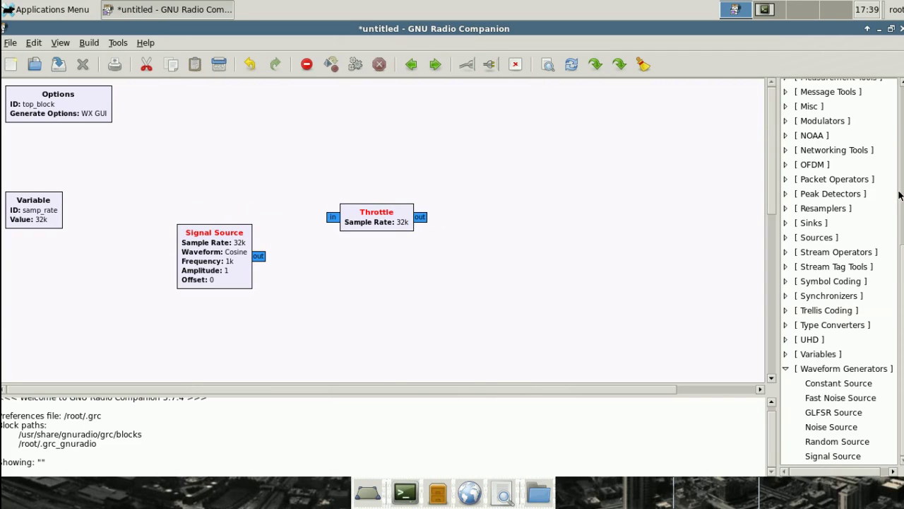
scroll(848, 212, "up", 5)
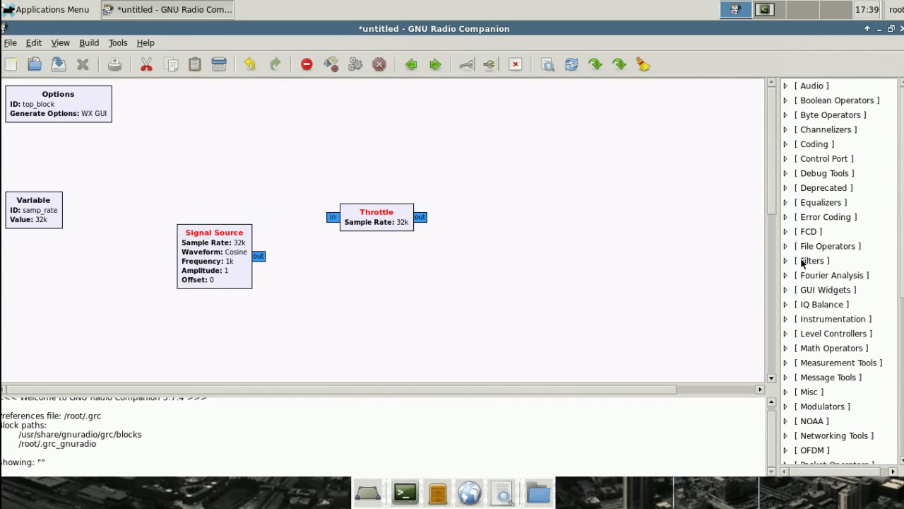
left_click(787, 319)
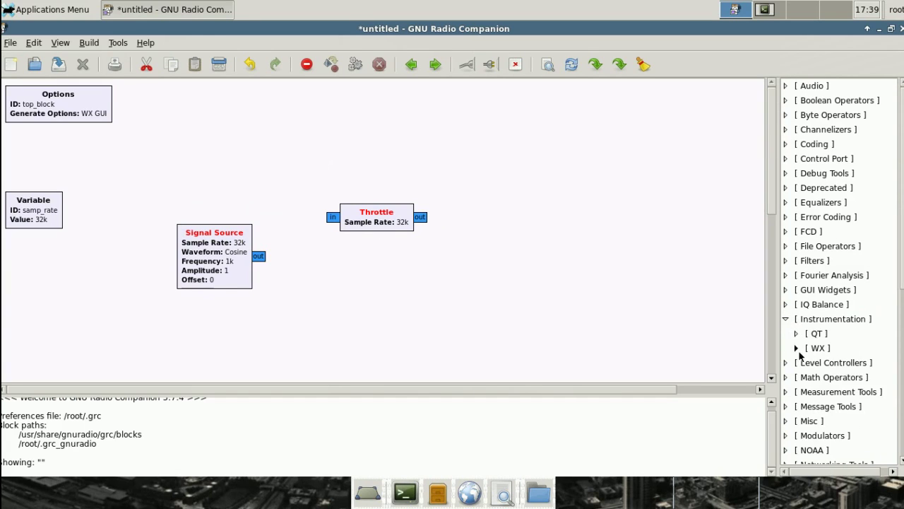
left_click(798, 349)
left_click_drag(848, 377, 523, 241)
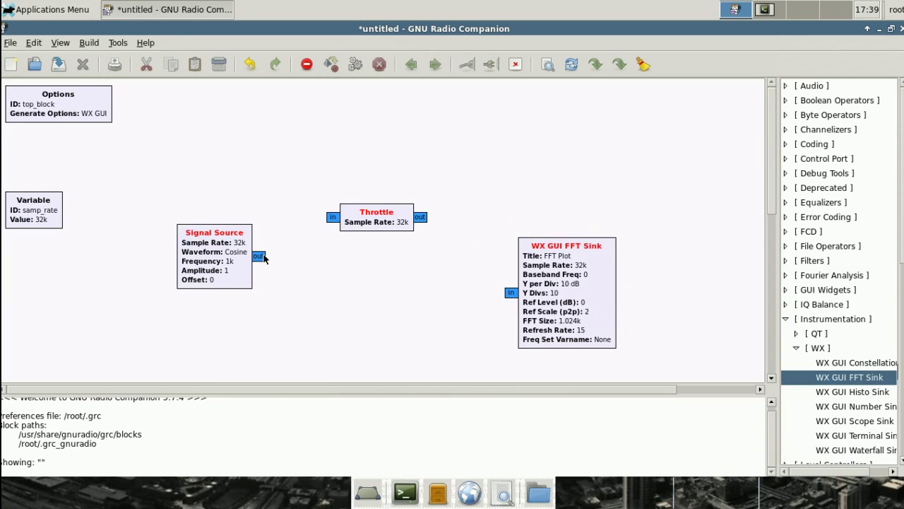
- Connect Signal Source to Throttle and attempt to link Throttle to the FFT Sink
left_click(260, 256)
left_click(336, 219)
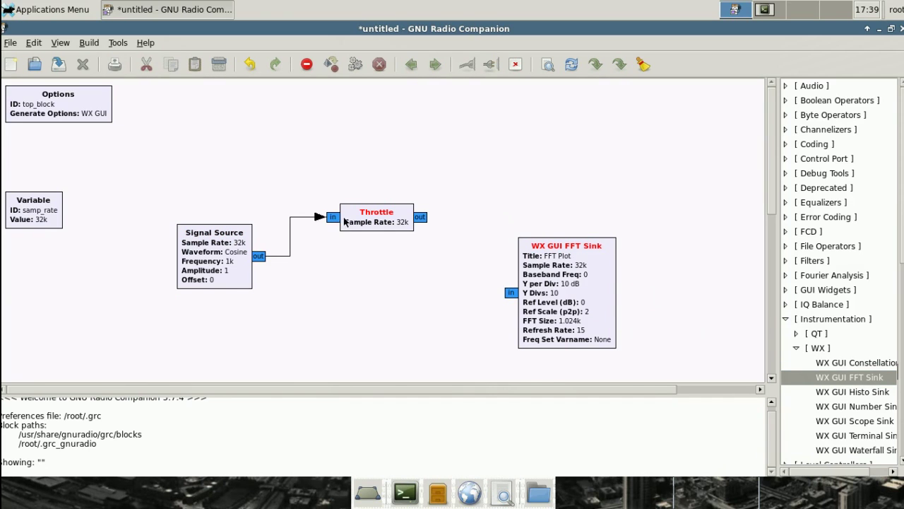
left_click(422, 220)
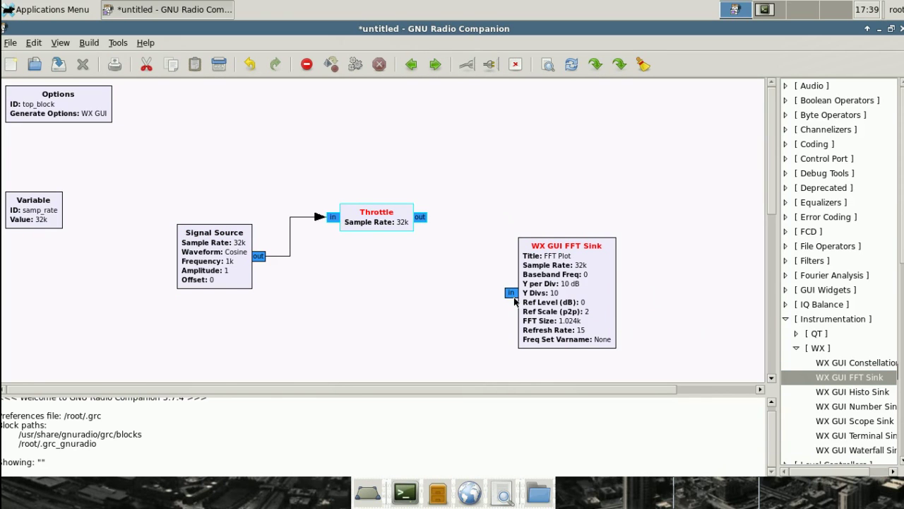
left_click(514, 300)
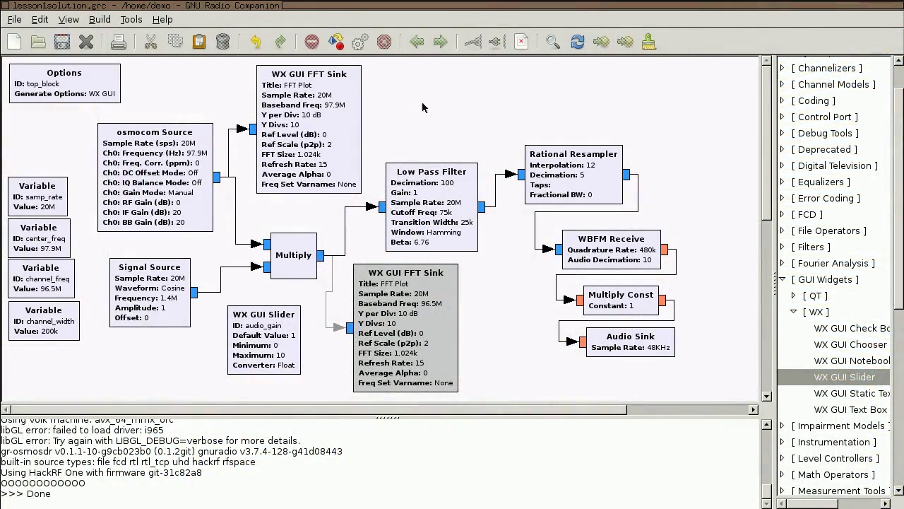
- Execute the lesson1solution flow graph and move its FFT plot window into view
left_click(360, 42)
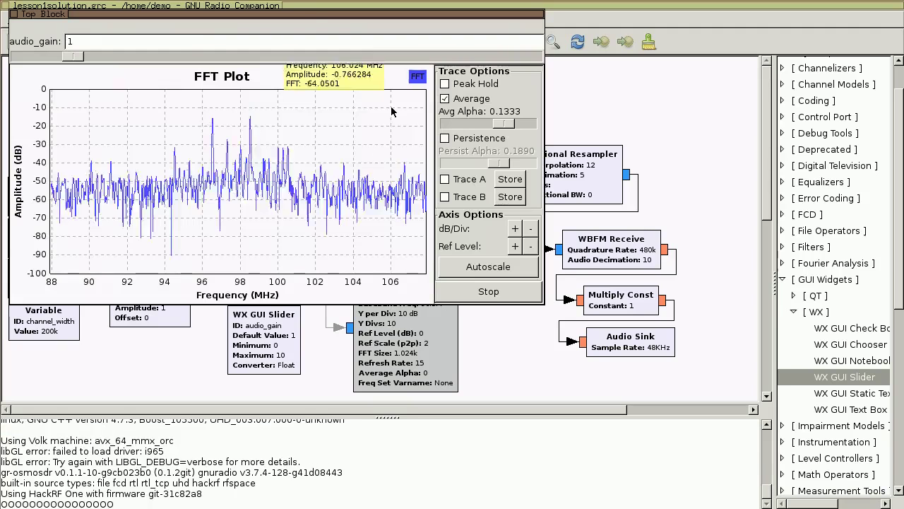
left_click_drag(309, 19, 354, 109)
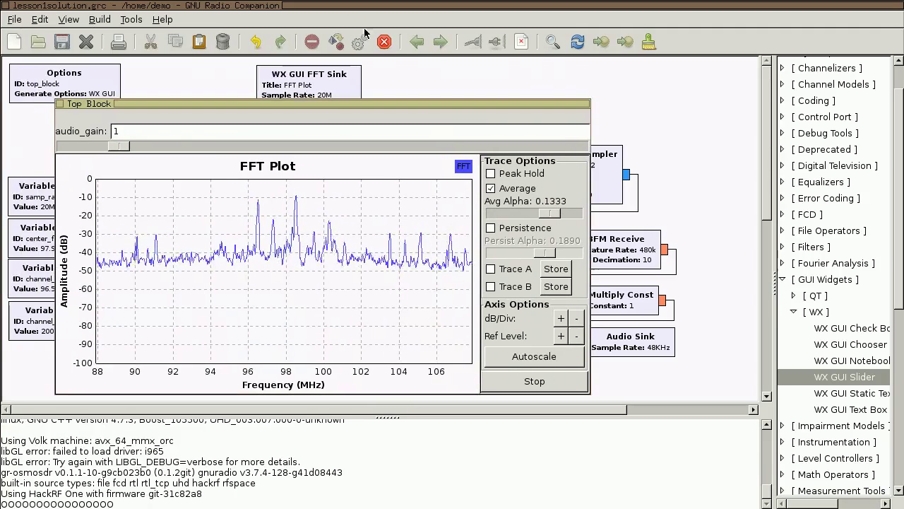
- Stop the running flow graph and copy the audio_gain slider block
left_click(385, 42)
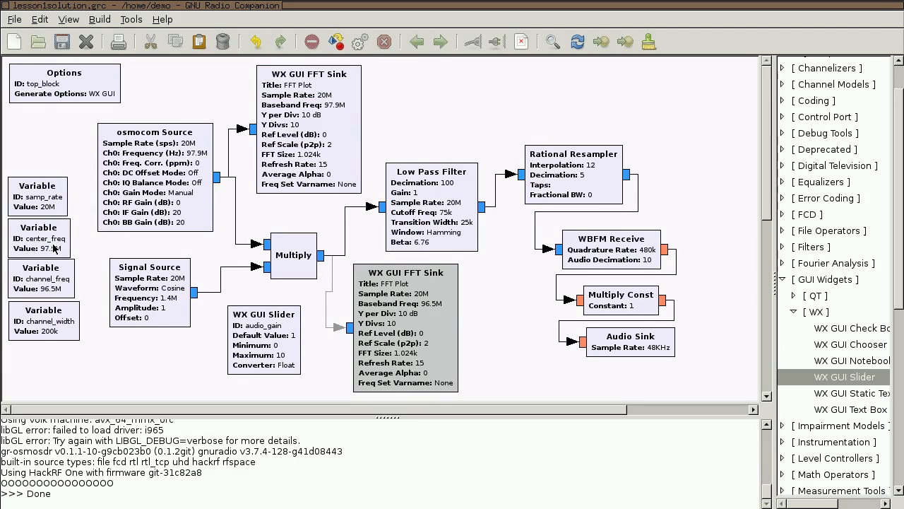
left_click(60, 287)
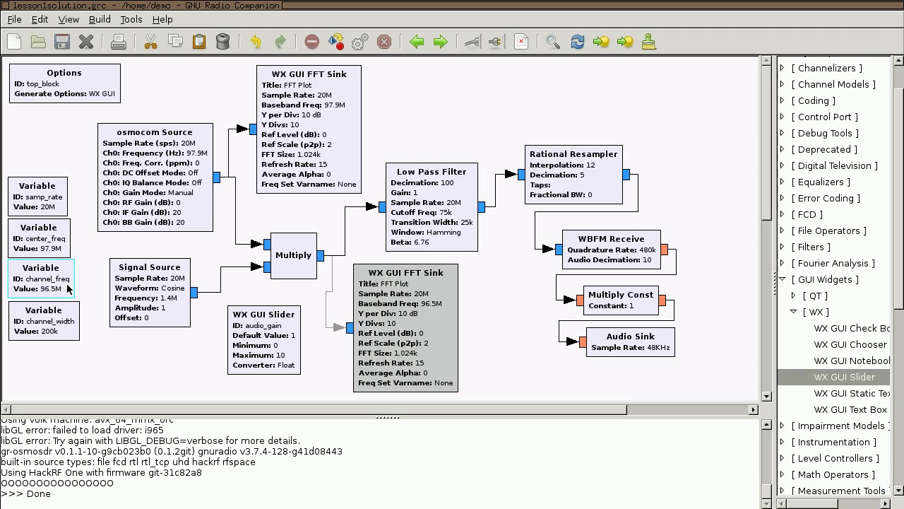
right_click(247, 323)
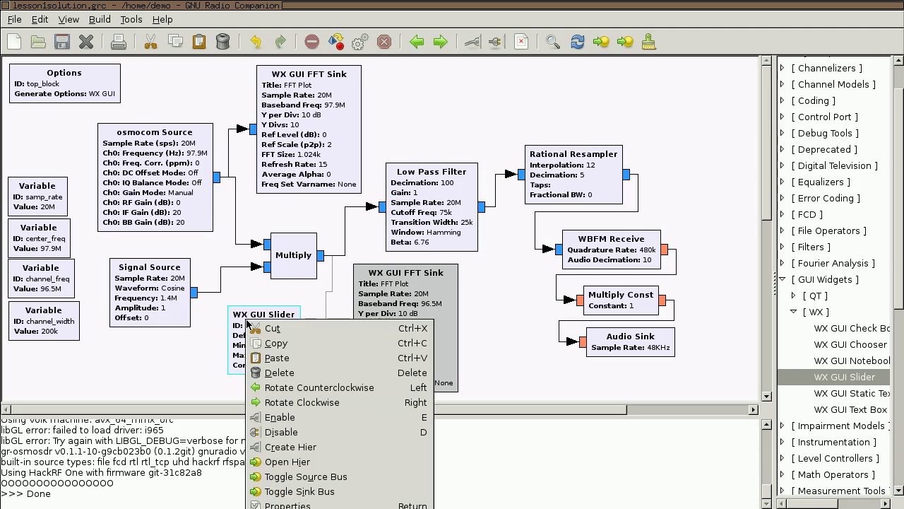
left_click(304, 344)
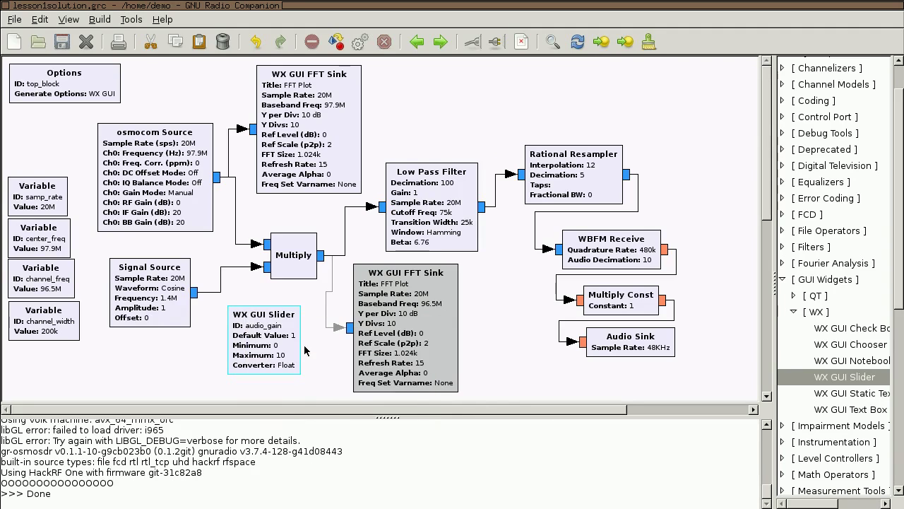
- Paste the slider copy, audio_gain_0, below Multiply Const and bring up its actions
right_click(315, 345)
left_click(342, 380)
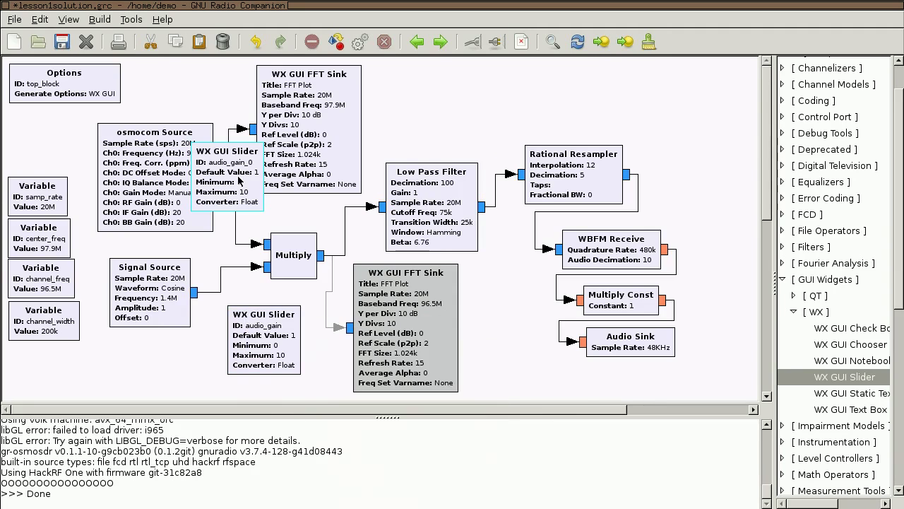
left_click_drag(239, 181, 514, 344)
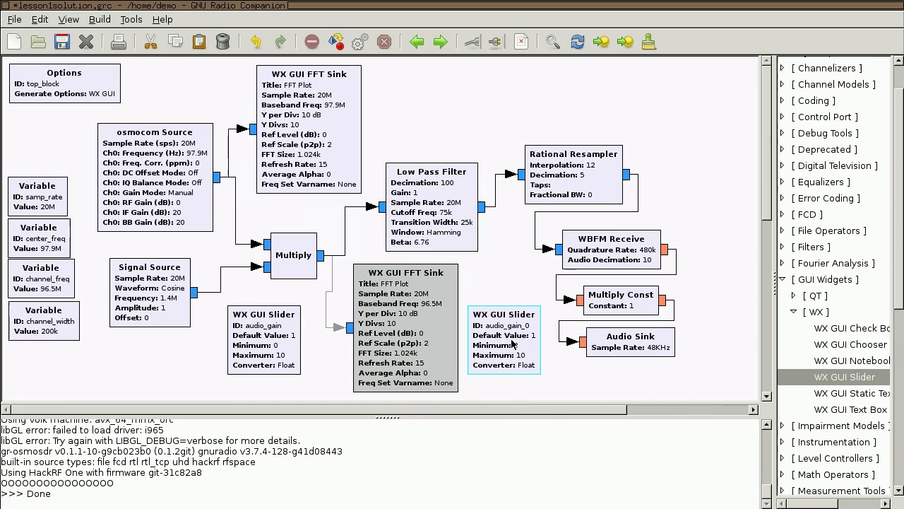
right_click(514, 344)
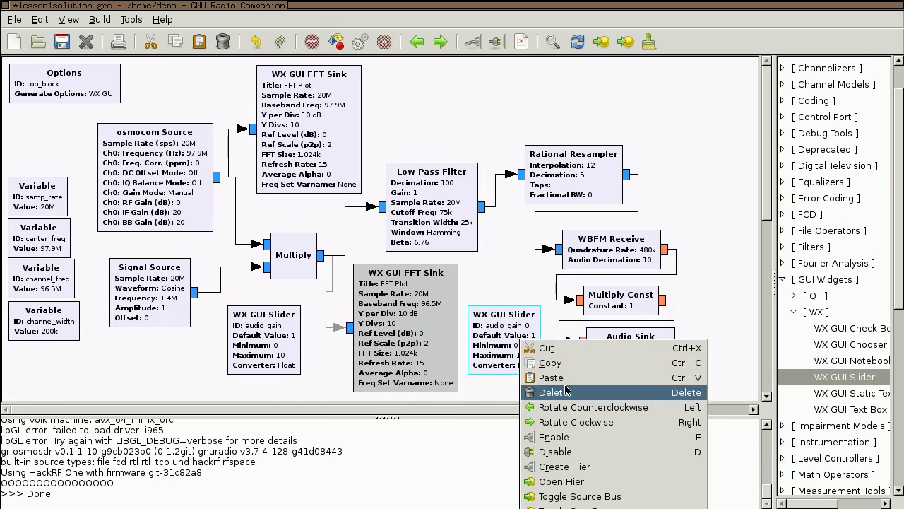
- Give the new slider ID channel_freq with default value 96.5e6
left_click(566, 508)
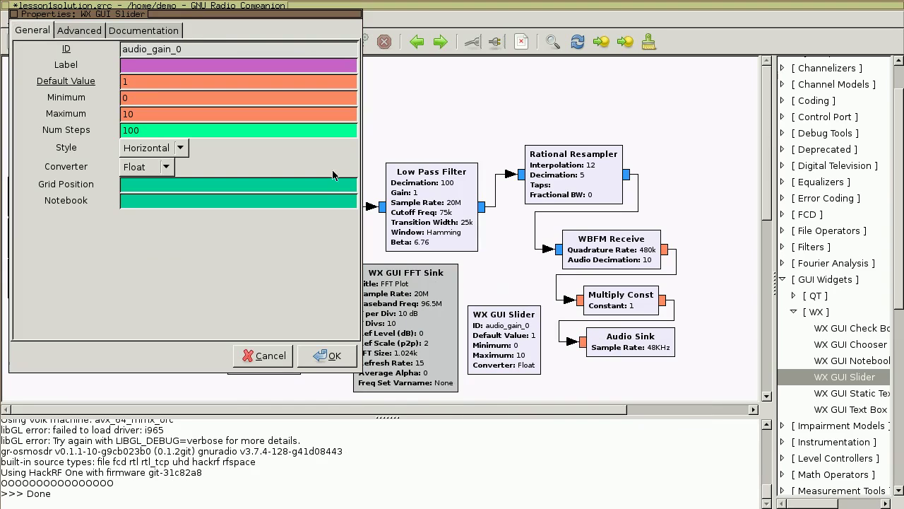
type("channel_fre")
type("q")
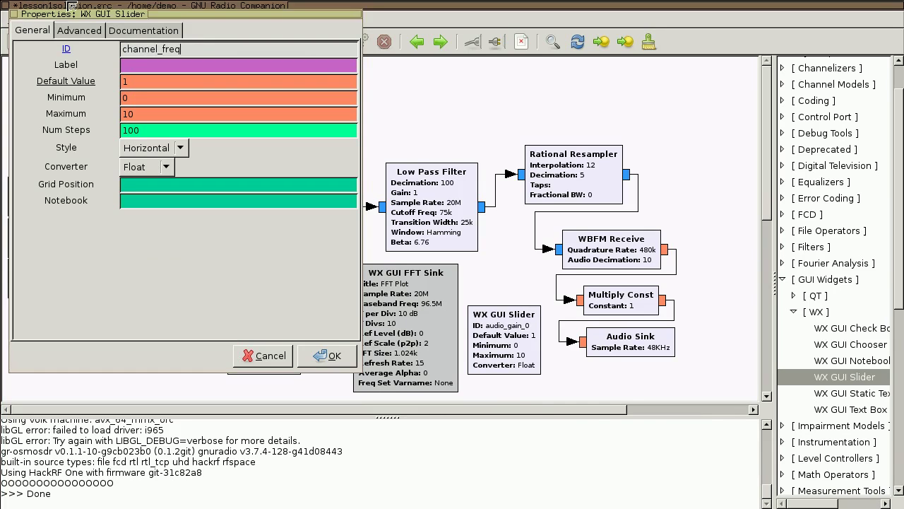
left_click_drag(130, 15, 302, 38)
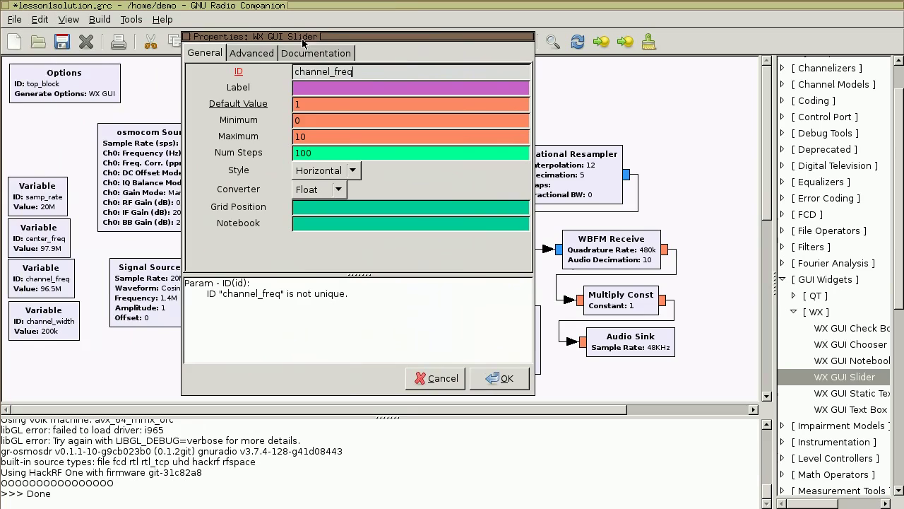
left_click_drag(312, 106, 288, 104)
type("96.5")
type("e6")
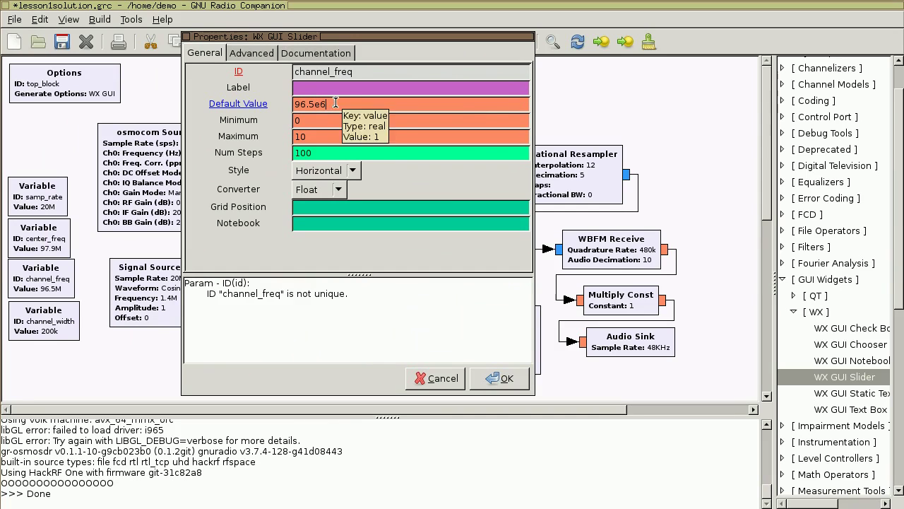
- Set the slider minimum to 87.9e6 and maximum to 107.9e6, and apply
double_click(310, 123)
type("8")
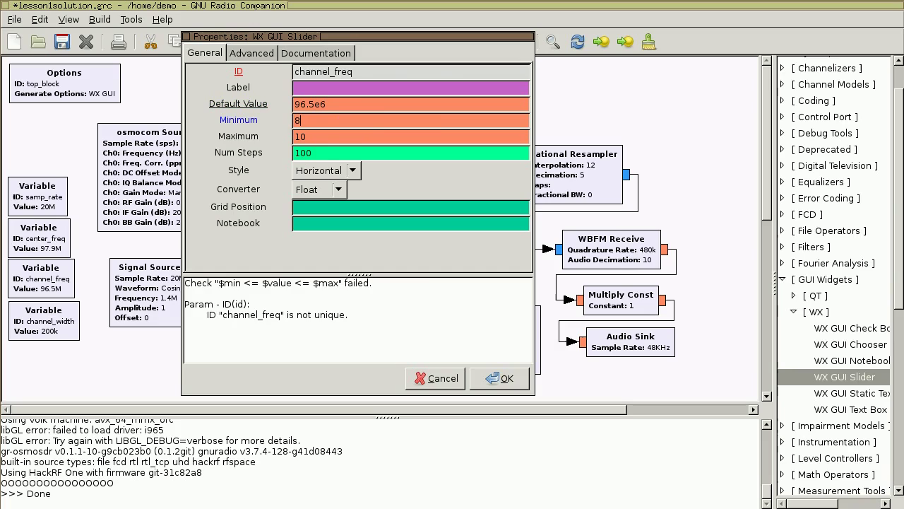
type("9")
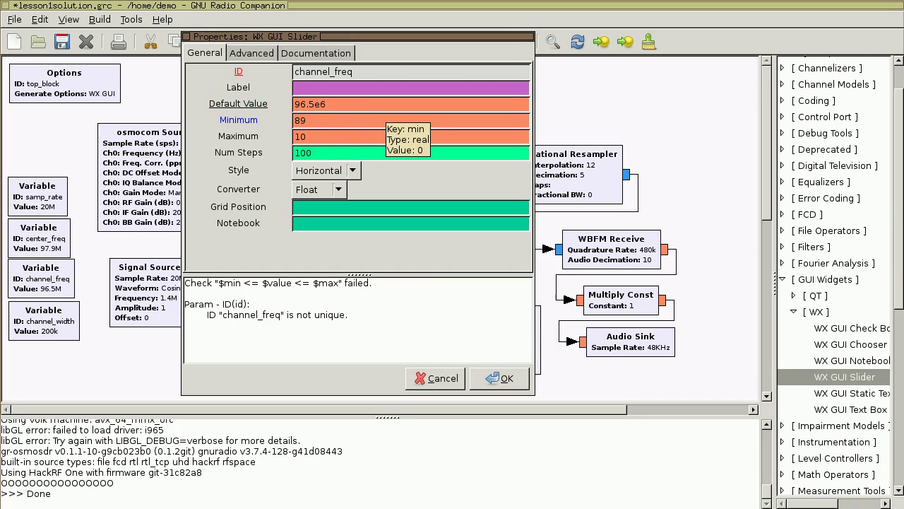
type(".")
type("9e")
key("BackSpace")
key("BackSpace")
key("BackSpace")
key("BackSpace")
type("7")
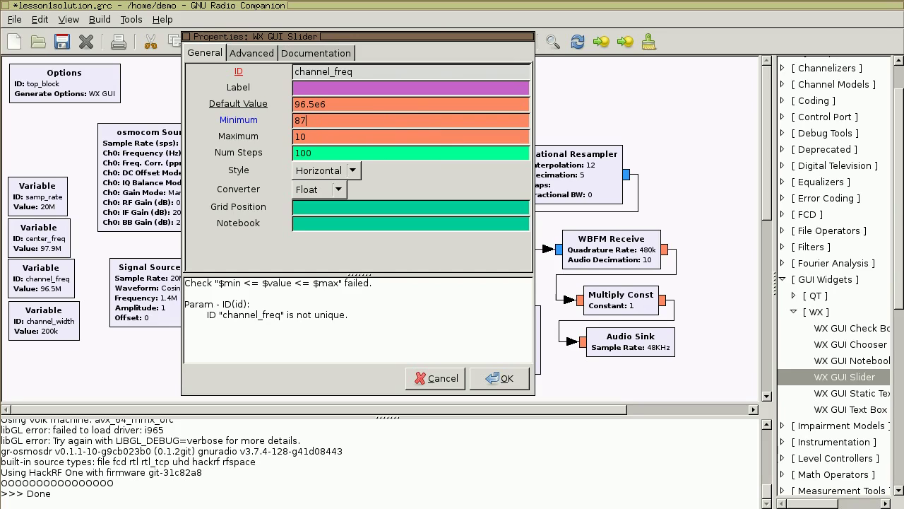
type(".9e")
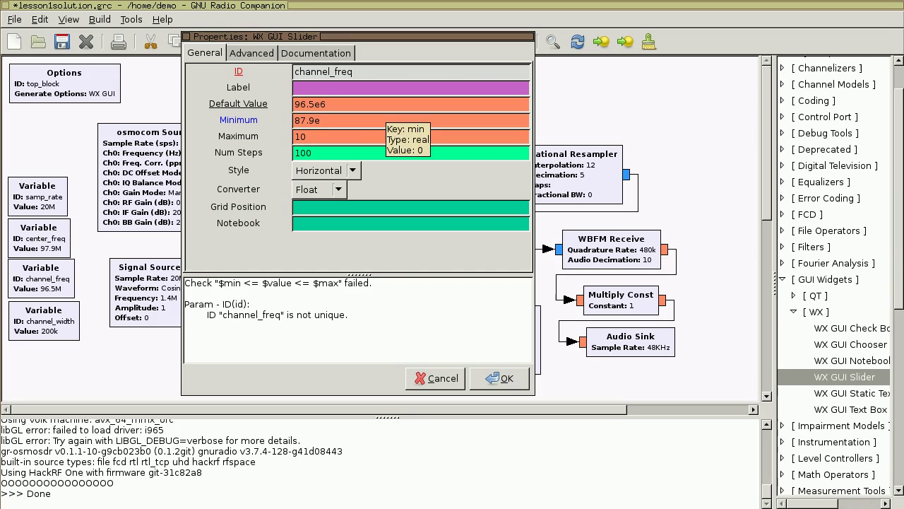
type("6")
key("Tab")
type("1")
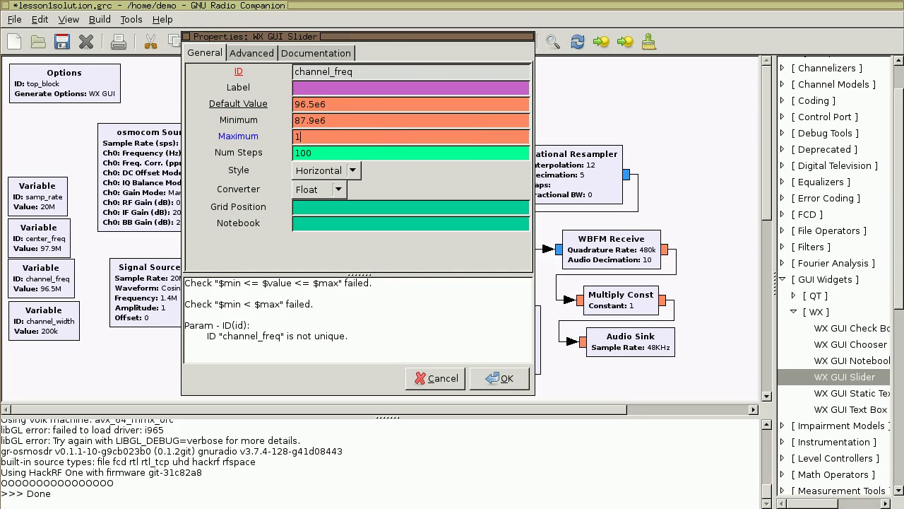
type("07")
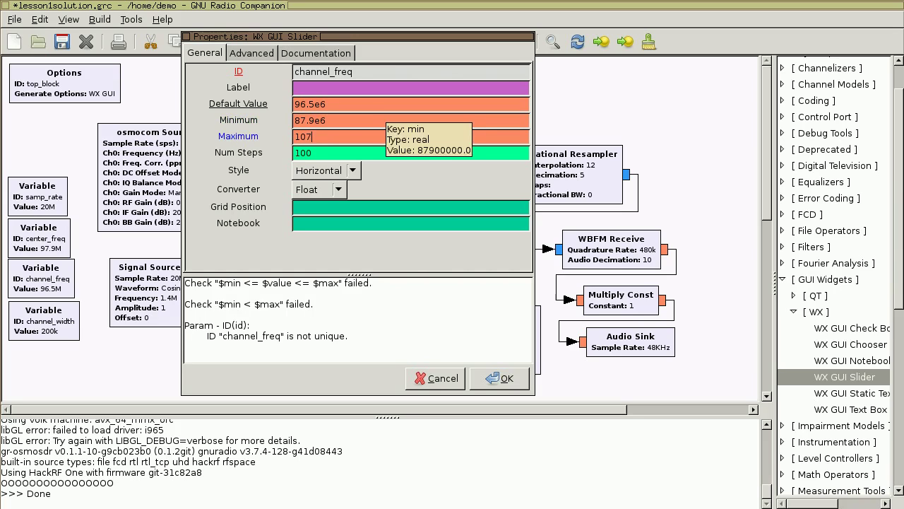
type(".9")
type("e")
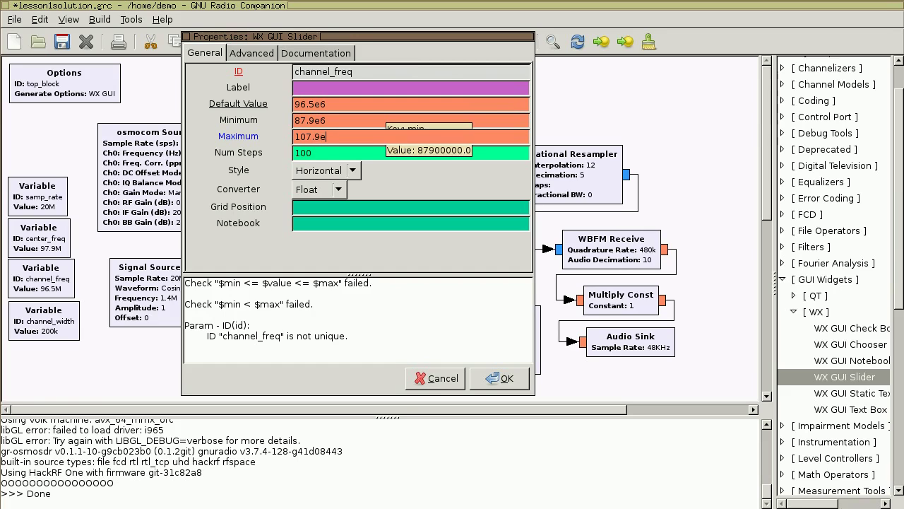
type("6")
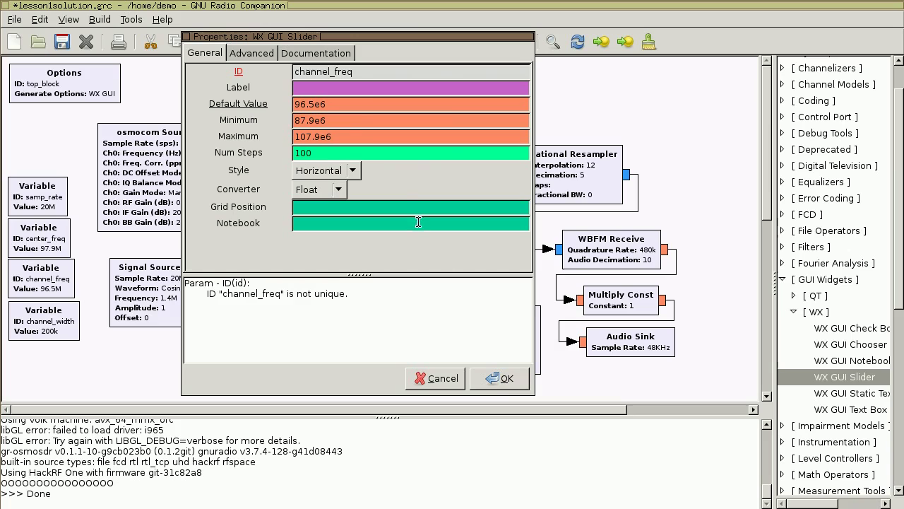
left_click(500, 378)
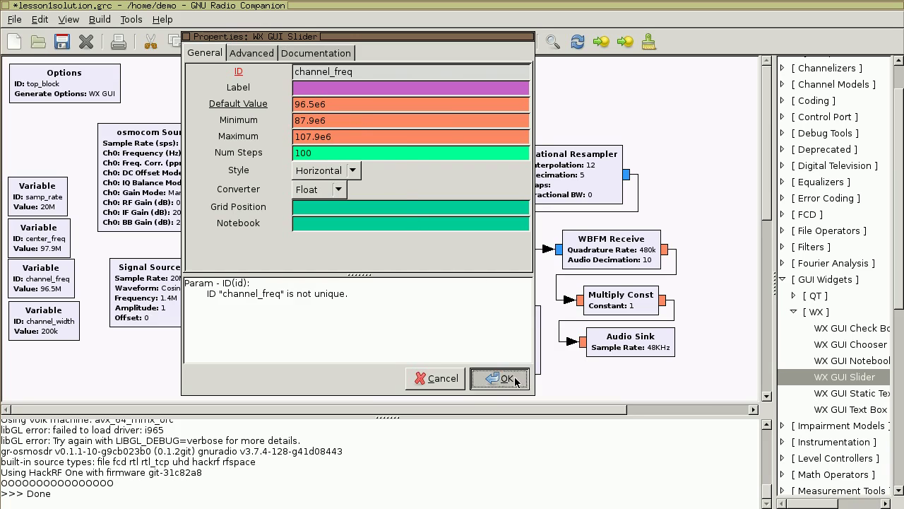
- Delete the old channel_freq variable block, then save and run the flowgraph
left_click_drag(516, 346, 514, 346)
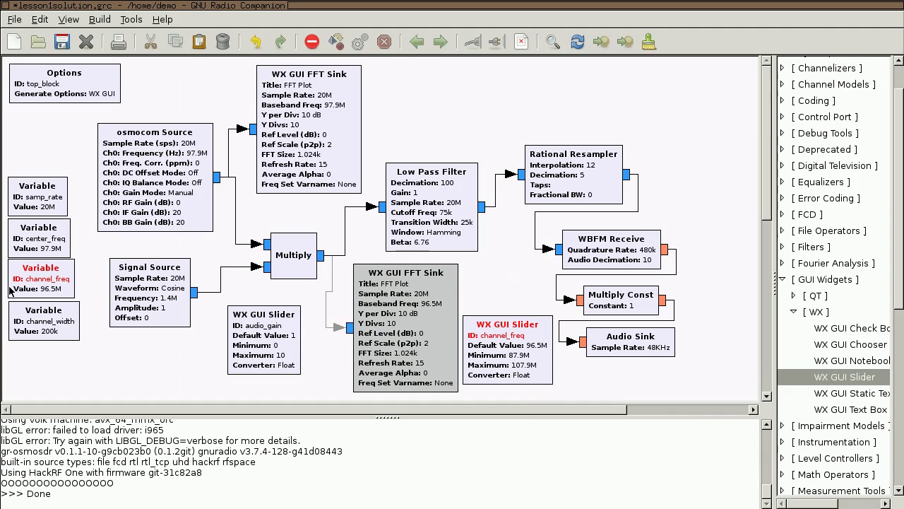
left_click(71, 270)
right_click(71, 269)
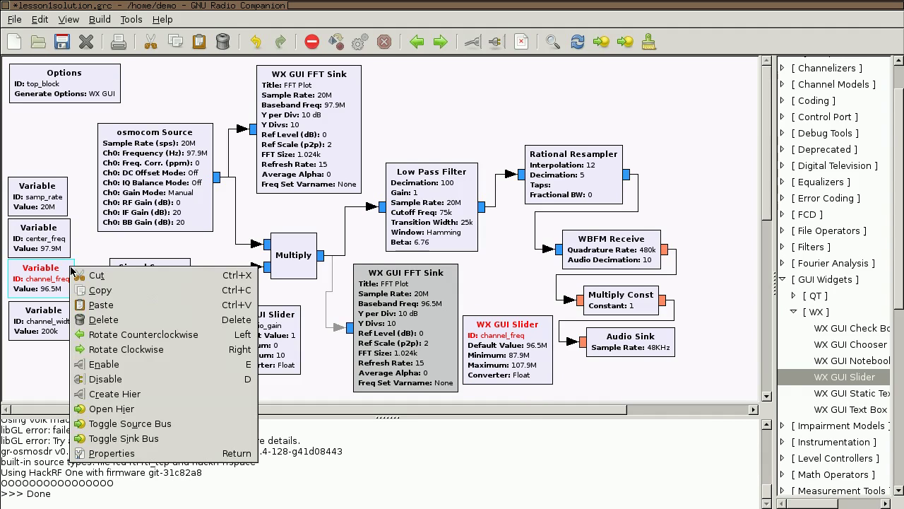
left_click(115, 323)
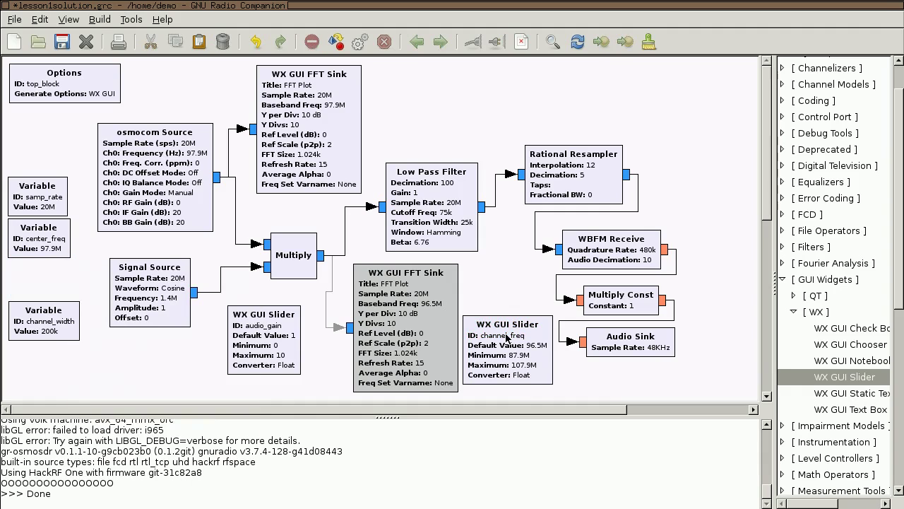
left_click(359, 41)
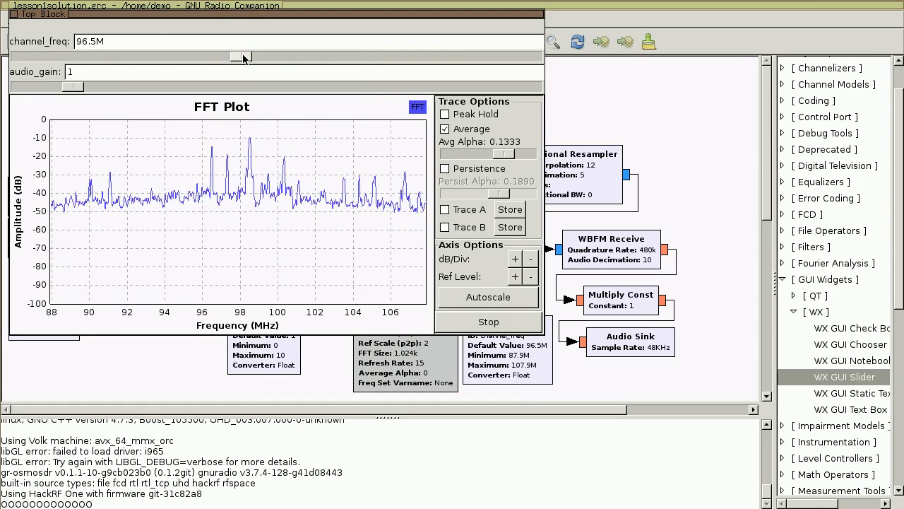
- Sweep channel_freq from 96.9M past 97.3M and higher, then stop the flowgraph
left_click_drag(245, 58, 255, 59)
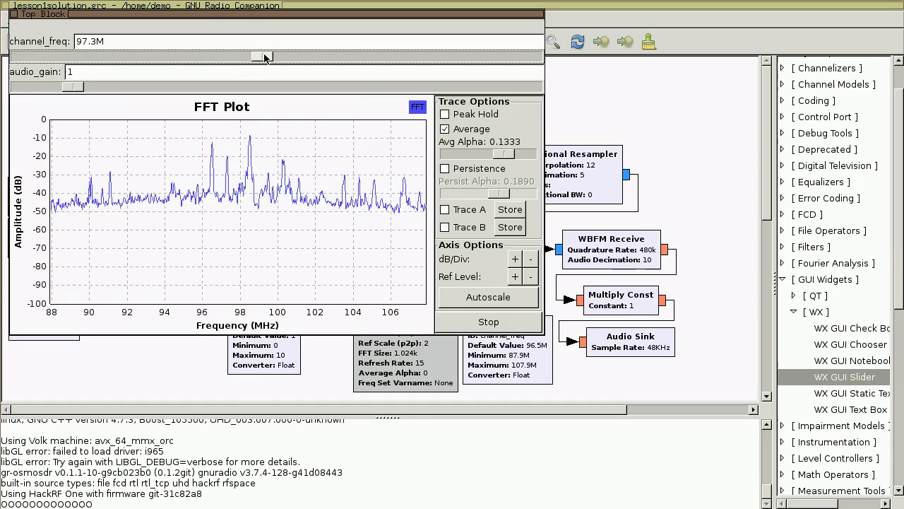
left_click_drag(264, 56, 293, 57)
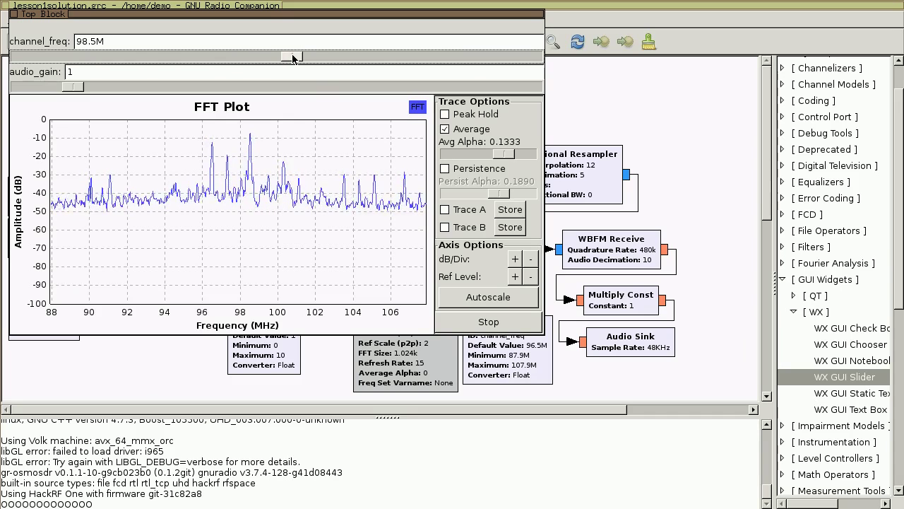
mouse_move(292, 57)
left_mouse_down()
mouse_move(555, 58)
mouse_move(2, 73)
mouse_move(40, 52)
left_mouse_up()
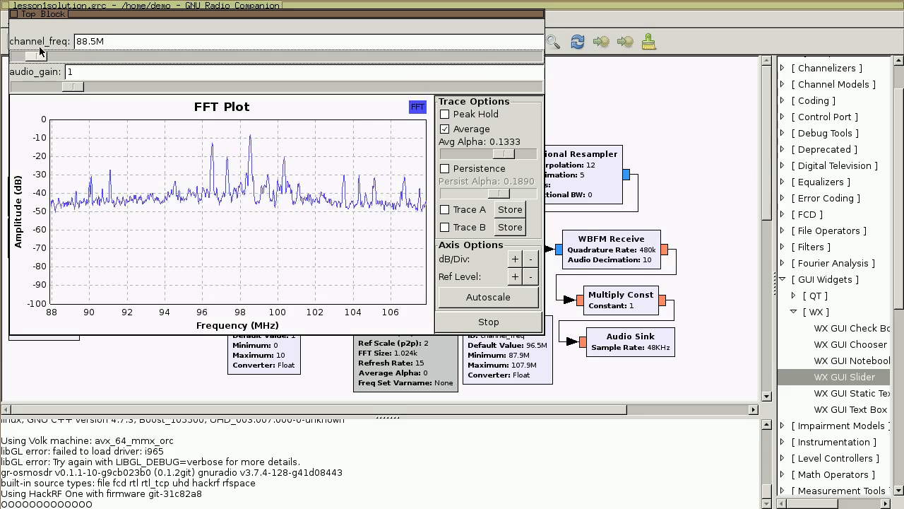
left_click_drag(42, 13, 220, 109)
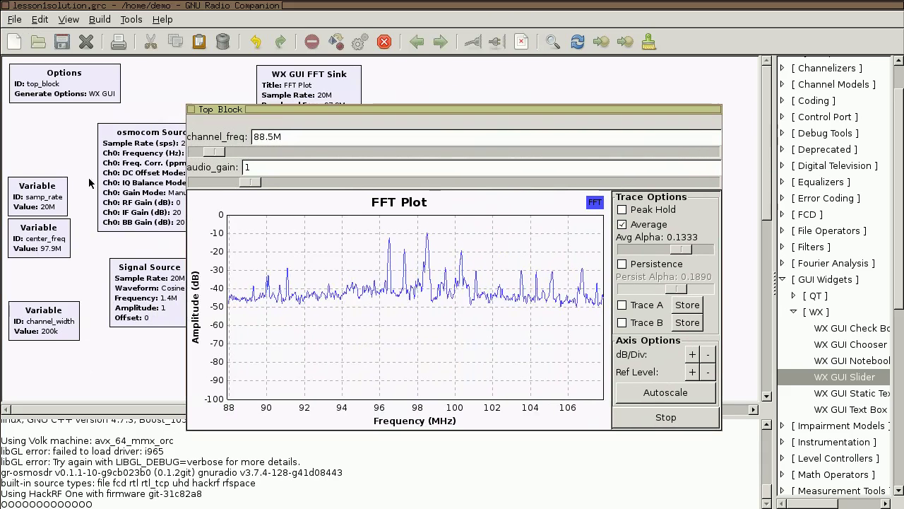
left_click_drag(353, 109, 337, 106)
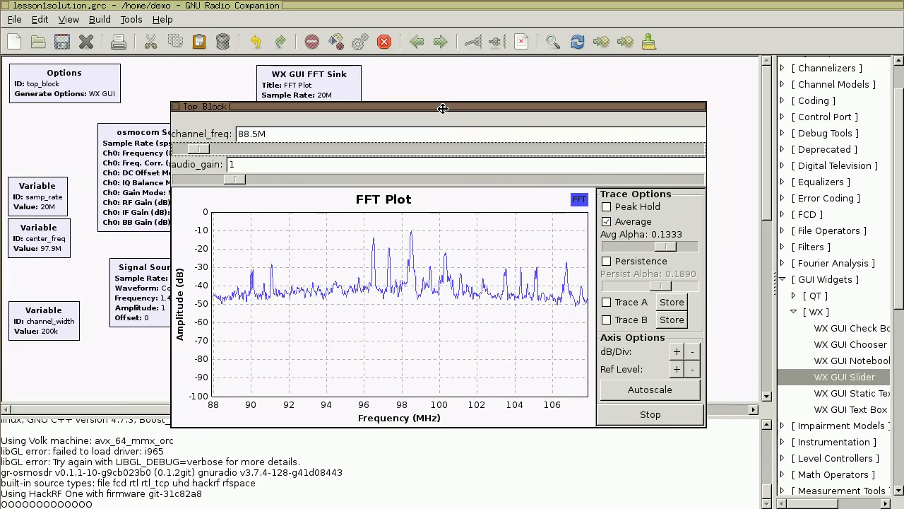
left_click(382, 39)
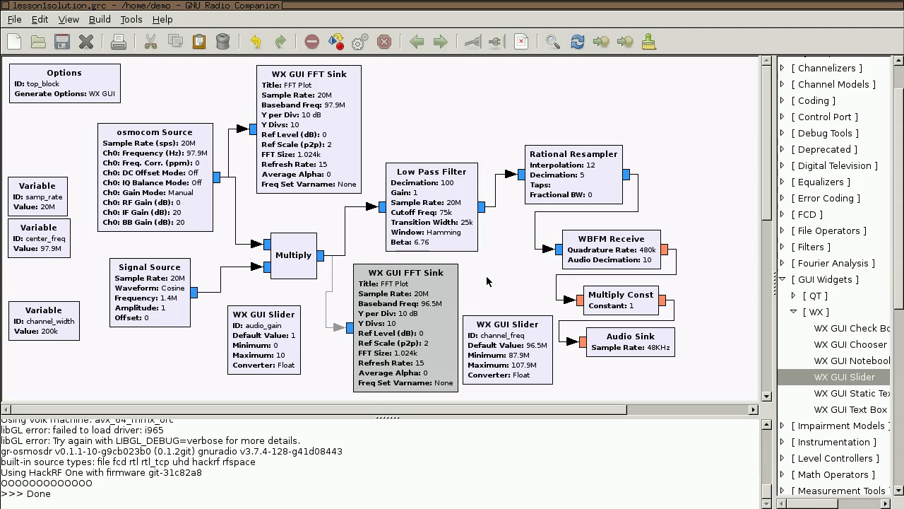
- Delete the lower FFT Sink and move the variables, osmocom Source and remaining FFT Sink left
left_click(438, 282)
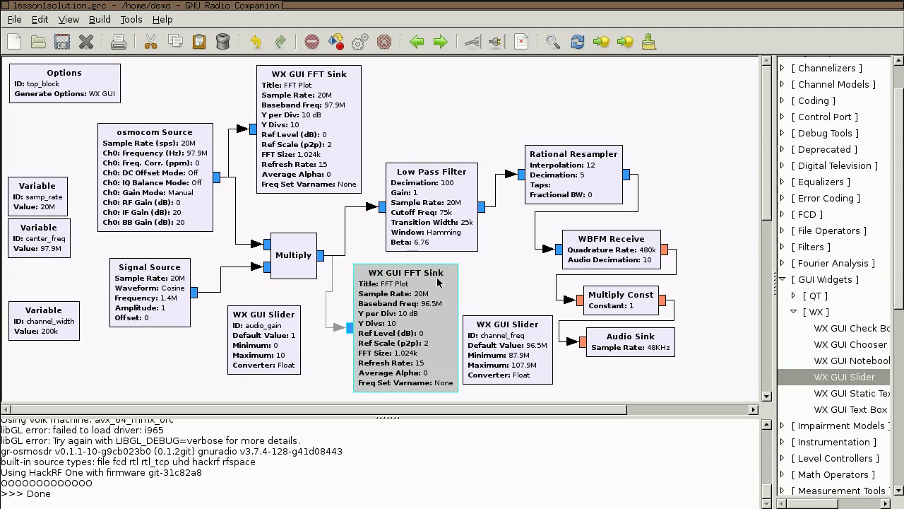
right_click(438, 282)
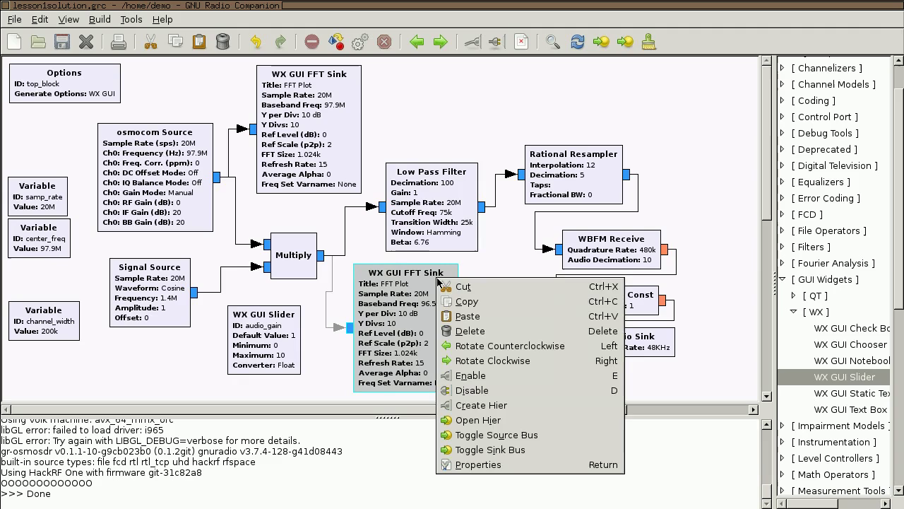
left_click(472, 330)
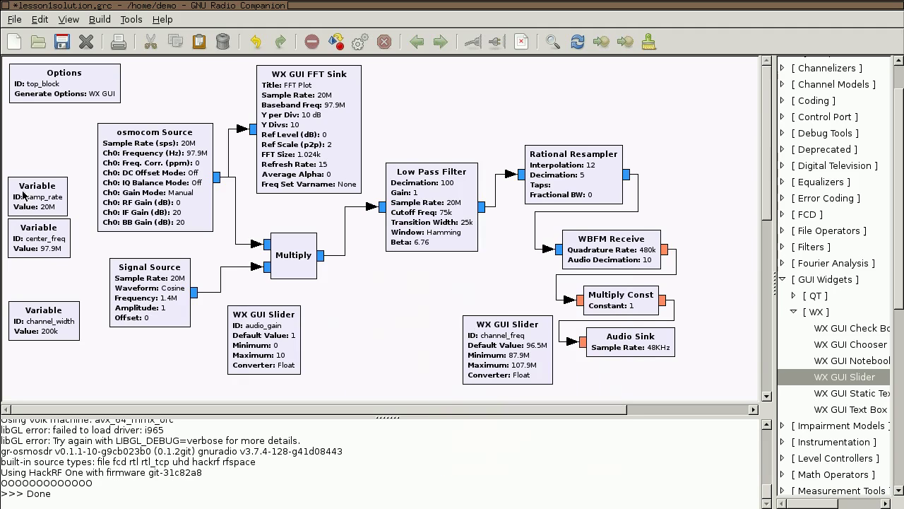
mouse_move(85, 275)
left_mouse_down()
mouse_move(21, 180)
mouse_move(49, 234)
left_mouse_up()
left_click(94, 344)
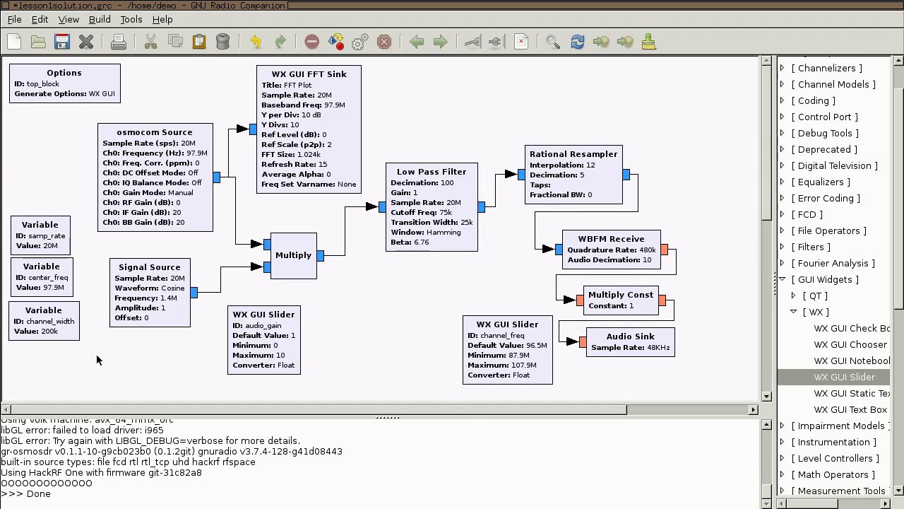
left_click_drag(173, 202, 82, 184)
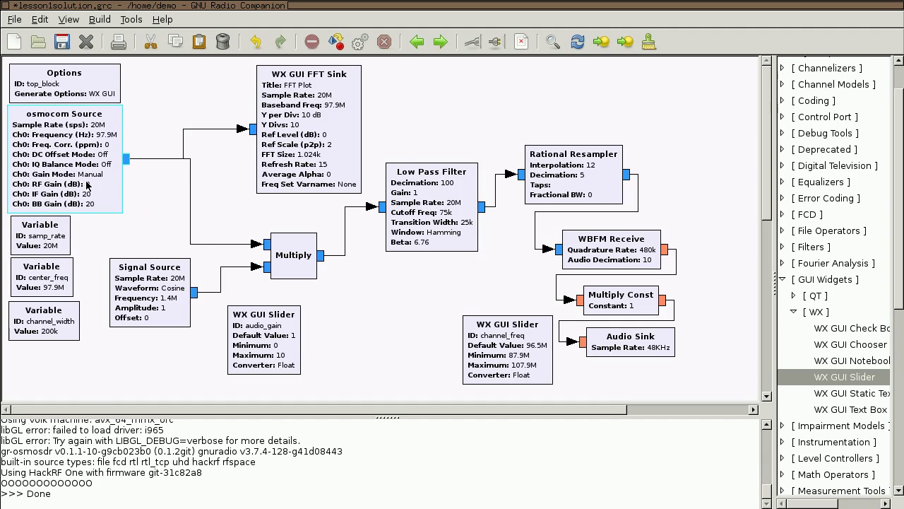
left_click_drag(281, 114, 110, 332)
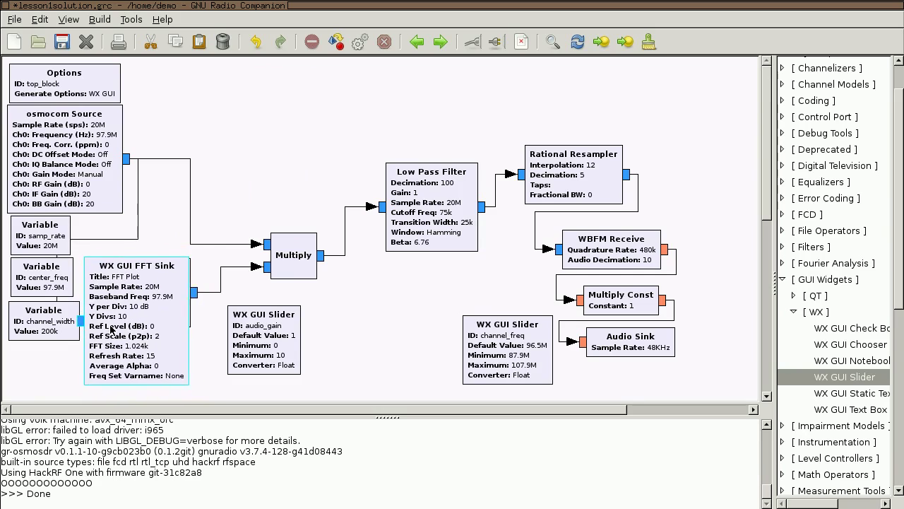
left_click_drag(110, 332, 112, 336)
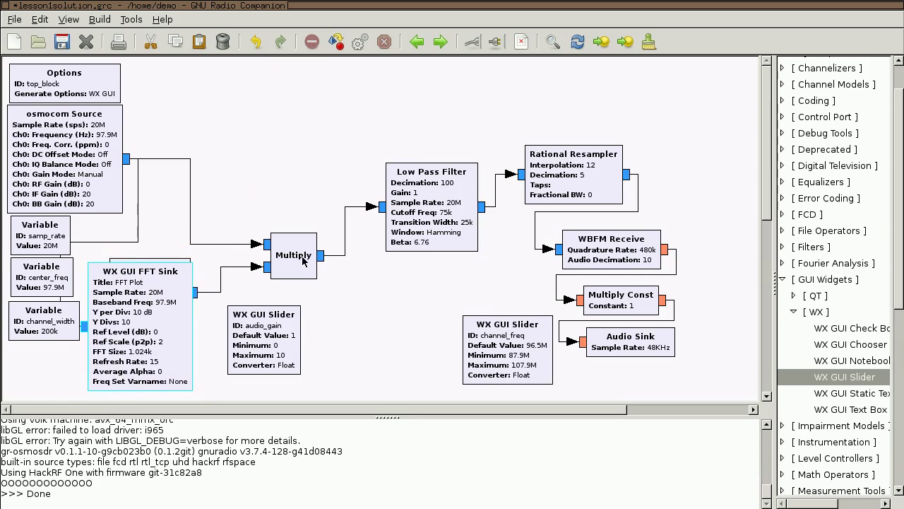
- Line up Multiply, Signal Source, Low Pass Filter, Rational Resampler, WBFM Receive, Multiply Const and Audio Sink along the top
left_click_drag(302, 260, 272, 120)
left_click_drag(181, 263, 217, 169)
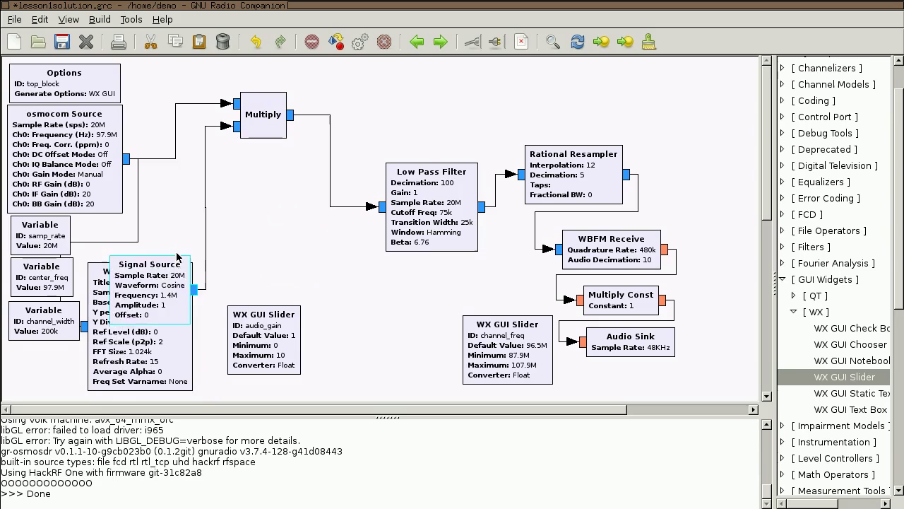
left_click_drag(260, 114, 218, 92)
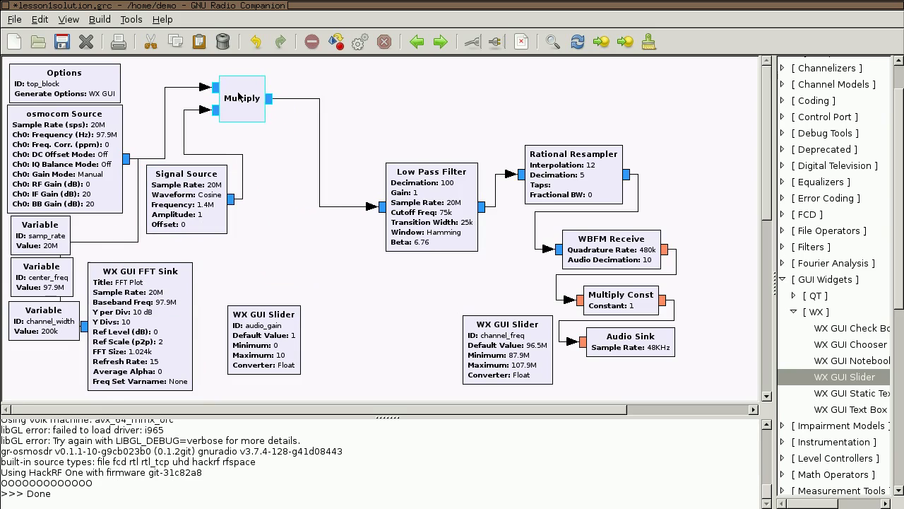
left_click_drag(212, 226, 228, 191)
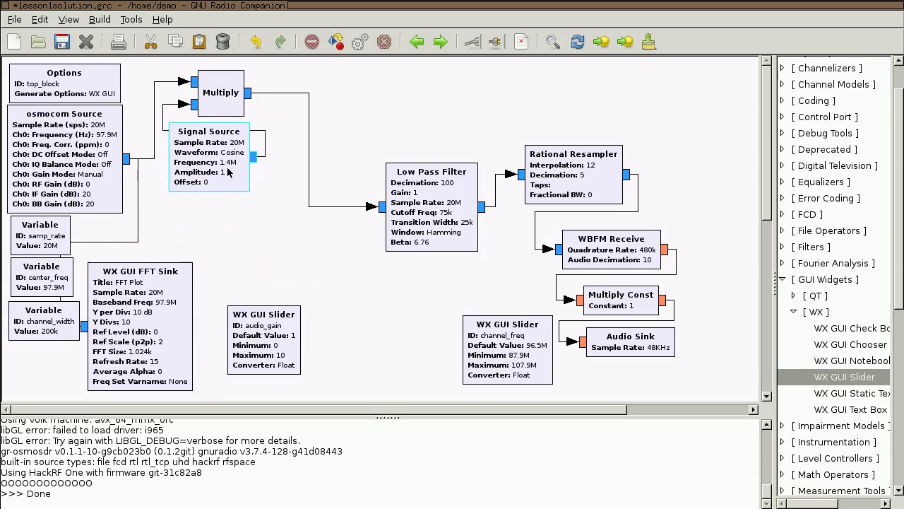
left_click_drag(461, 232, 357, 141)
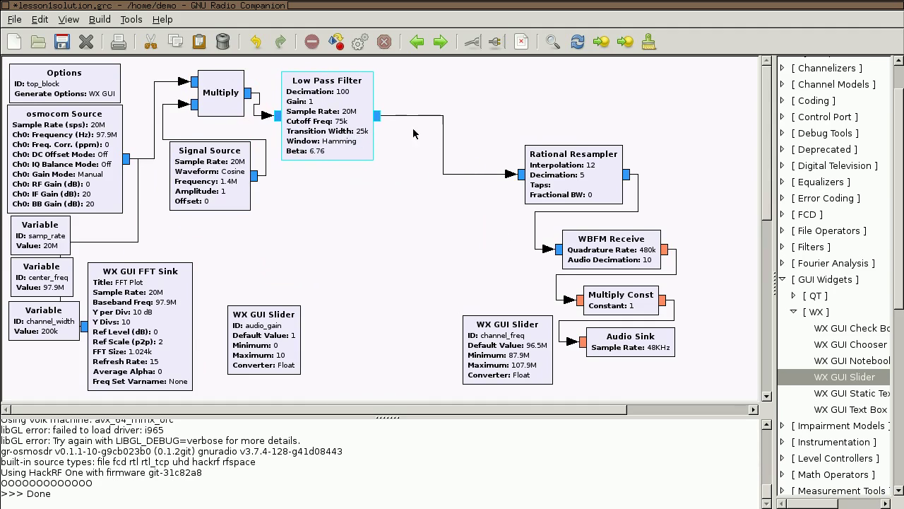
left_click_drag(587, 185, 473, 104)
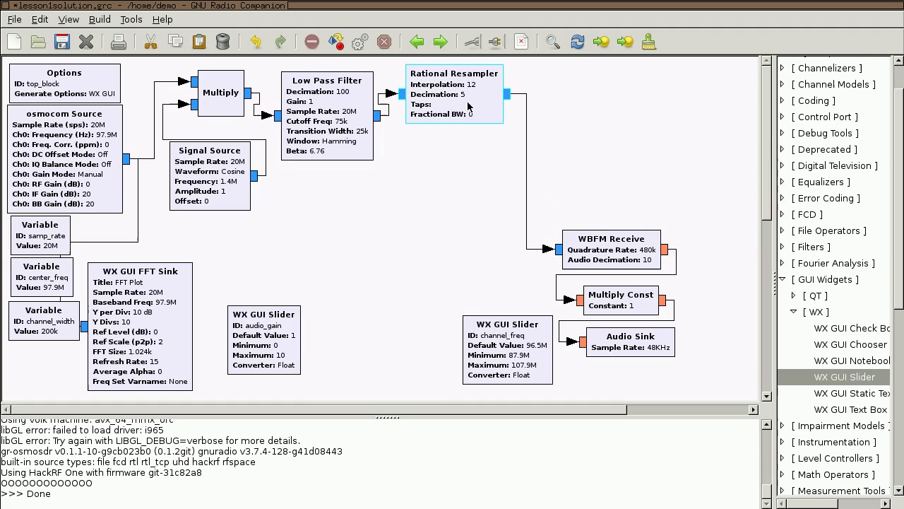
left_click(615, 244)
left_click_drag(614, 244, 608, 81)
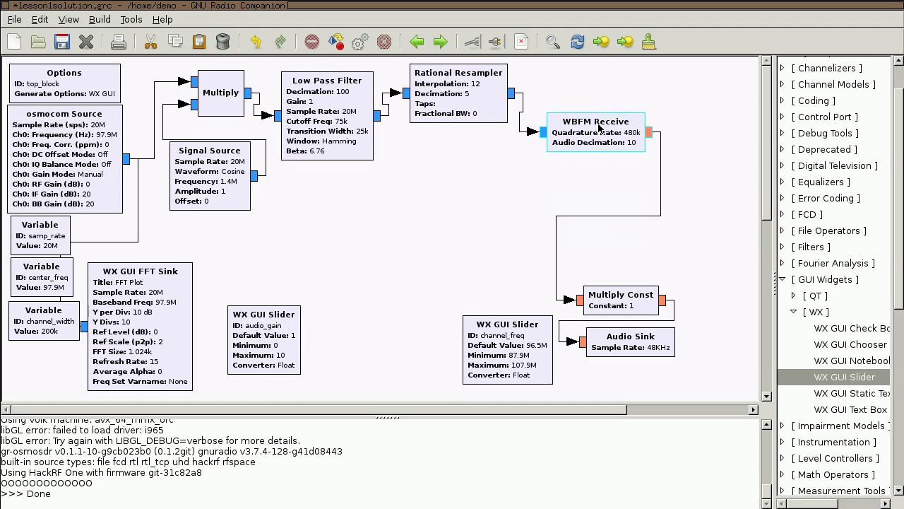
left_click_drag(622, 292, 500, 168)
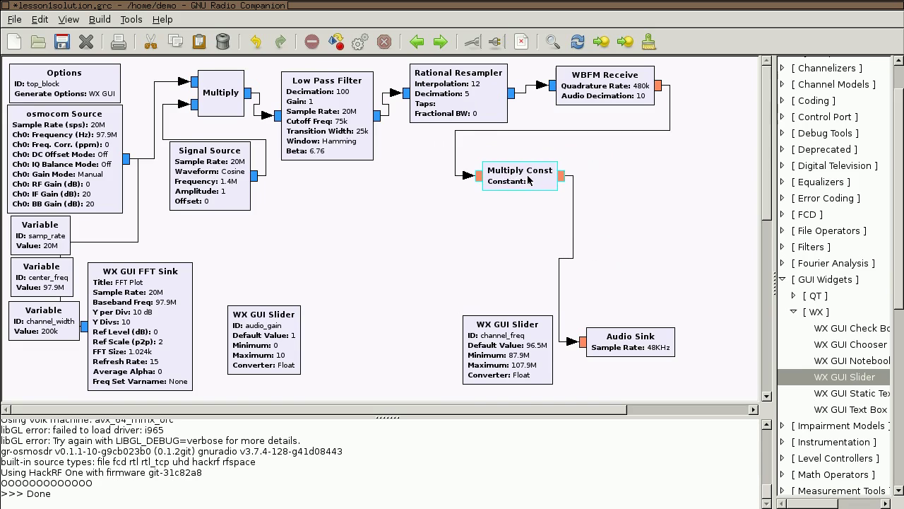
left_click_drag(499, 168, 587, 149)
left_click_drag(648, 356, 725, 173)
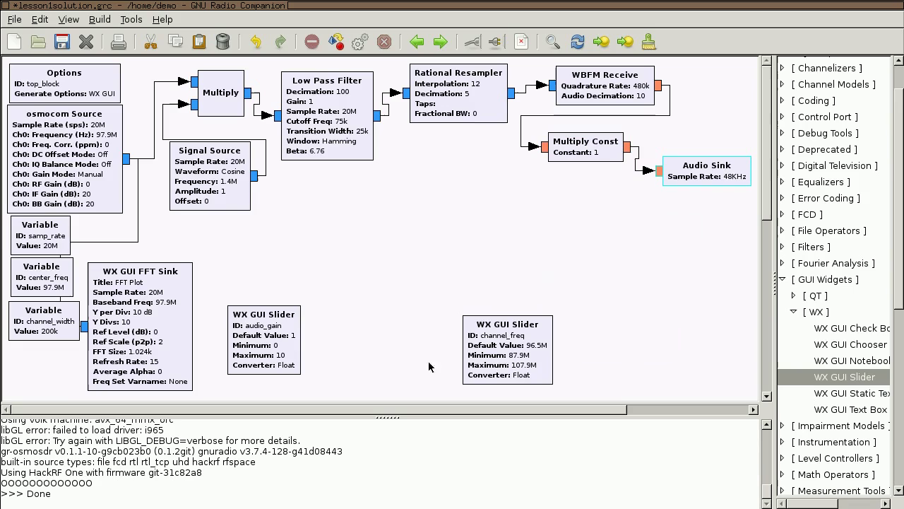
- Tuck the audio_gain and channel_freq sliders beneath the chain
left_click_drag(283, 344, 450, 171)
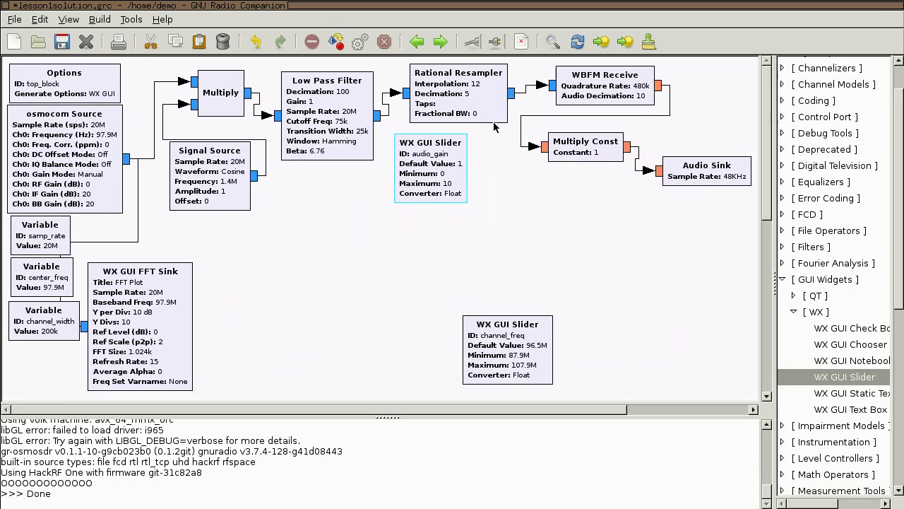
left_click_drag(528, 357, 571, 213)
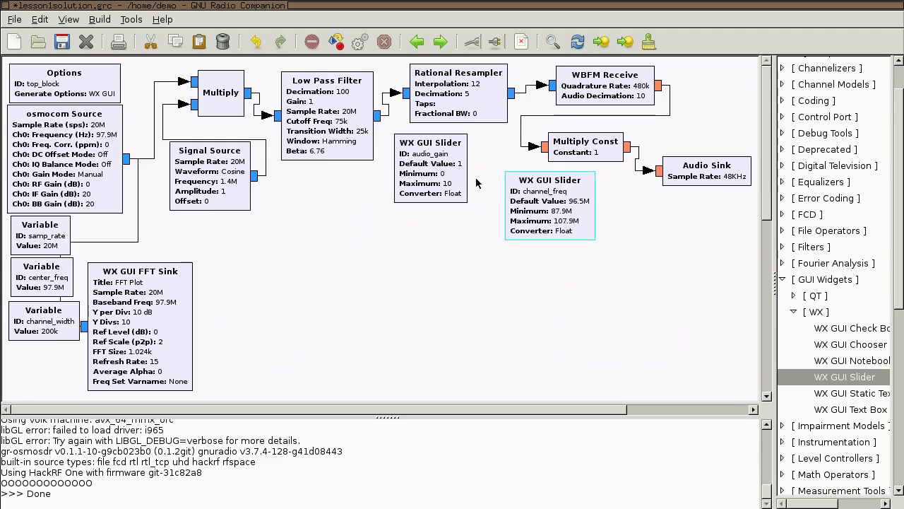
left_click_drag(445, 171, 430, 178)
left_click_drag(575, 216, 539, 214)
- Push Audio Sink further right and rubber-band select the receiver chain blocks
left_click(481, 286)
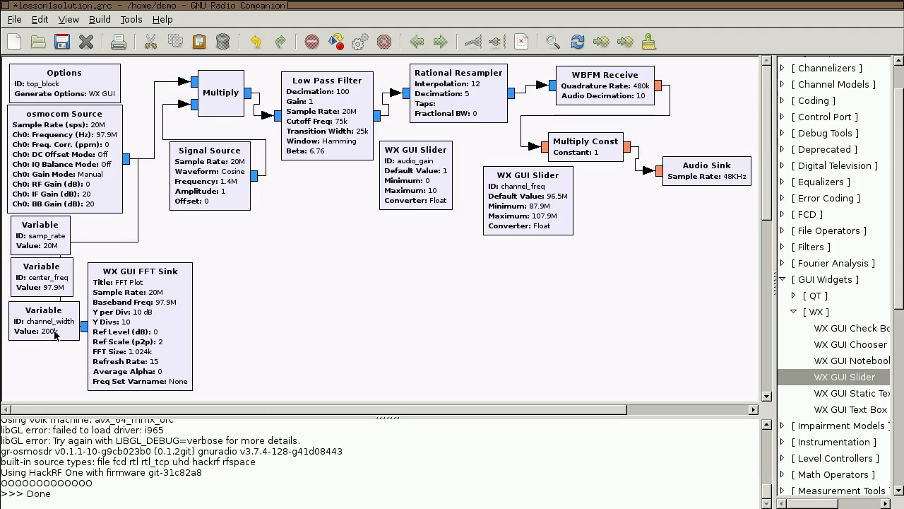
mouse_move(727, 230)
left_mouse_down()
mouse_move(365, 100)
mouse_move(194, 73)
mouse_move(659, 232)
left_mouse_up()
left_click_drag(696, 179, 726, 190)
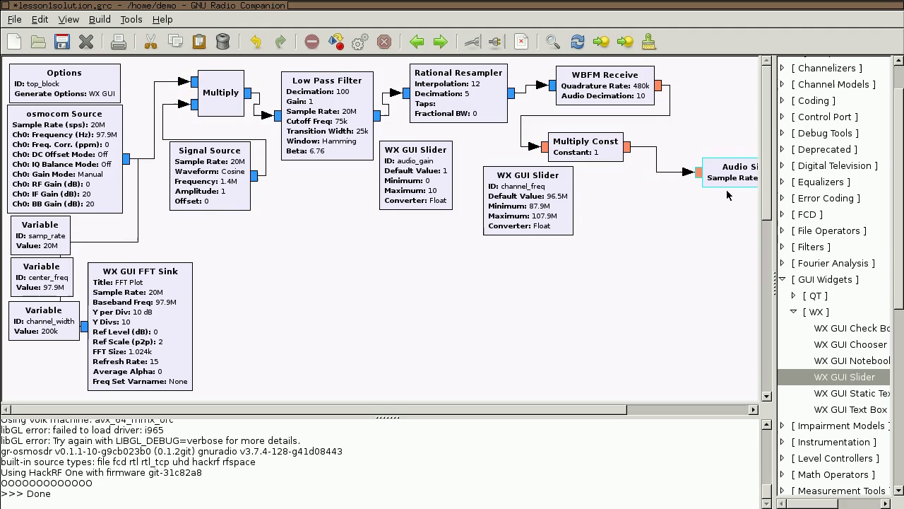
left_click(706, 208)
left_click_drag(655, 245, 182, 65)
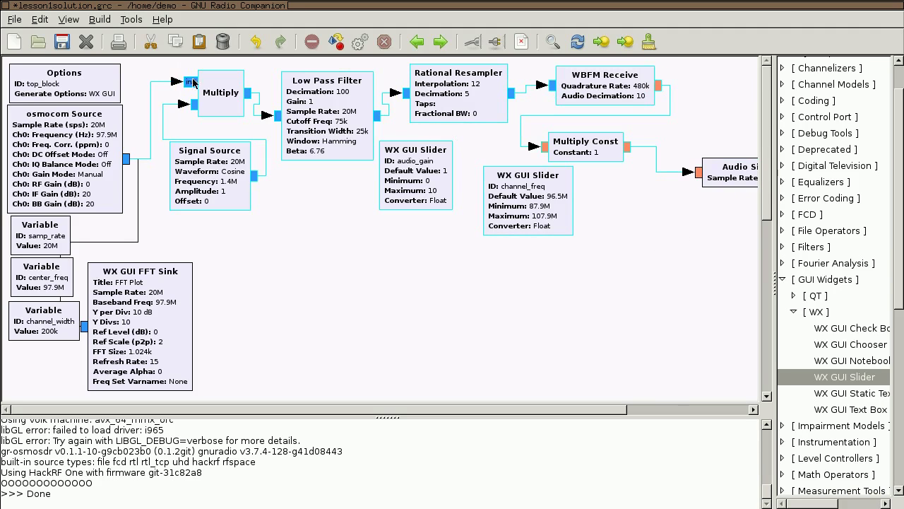
right_click(327, 199)
left_click(286, 226)
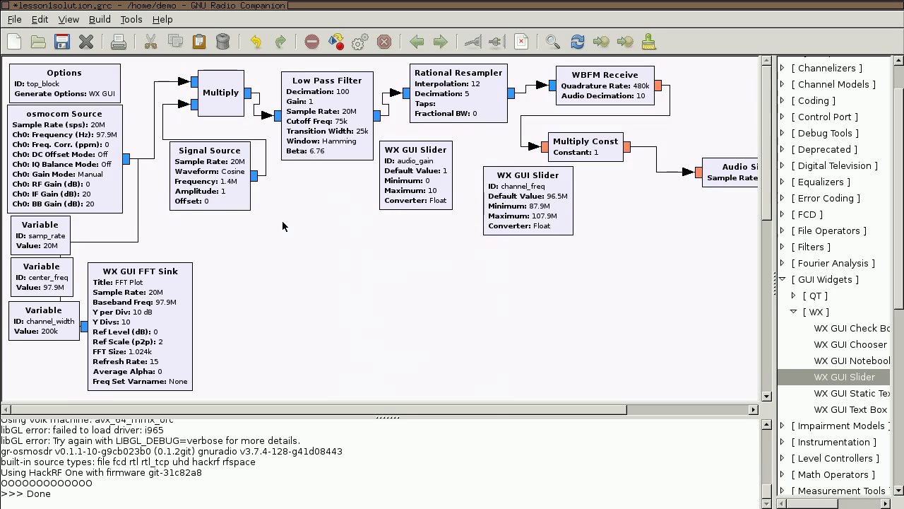
- Copy the Multiply-through-slider blocks, paste them, and drag the copy below the original
left_click_drag(641, 240, 219, 88)
right_click(219, 89)
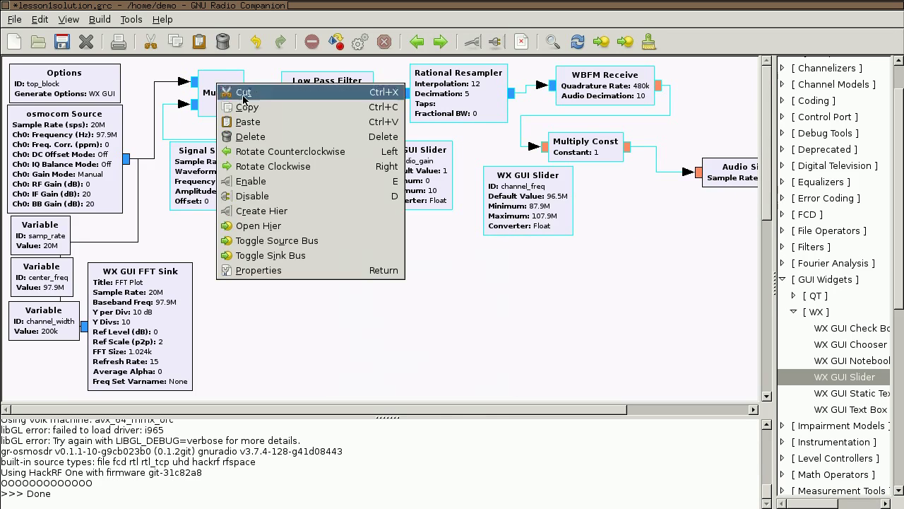
left_click(233, 104)
right_click(413, 283)
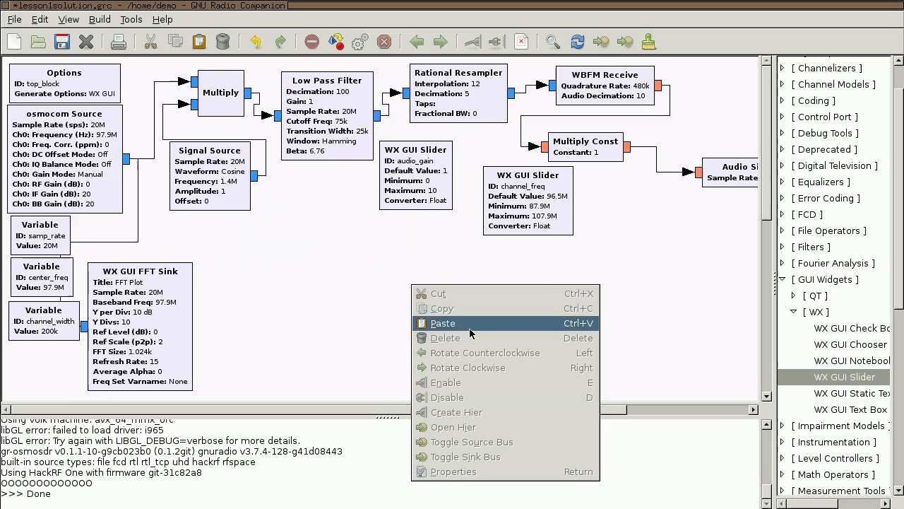
left_click(443, 323)
left_click_drag(445, 252, 464, 350)
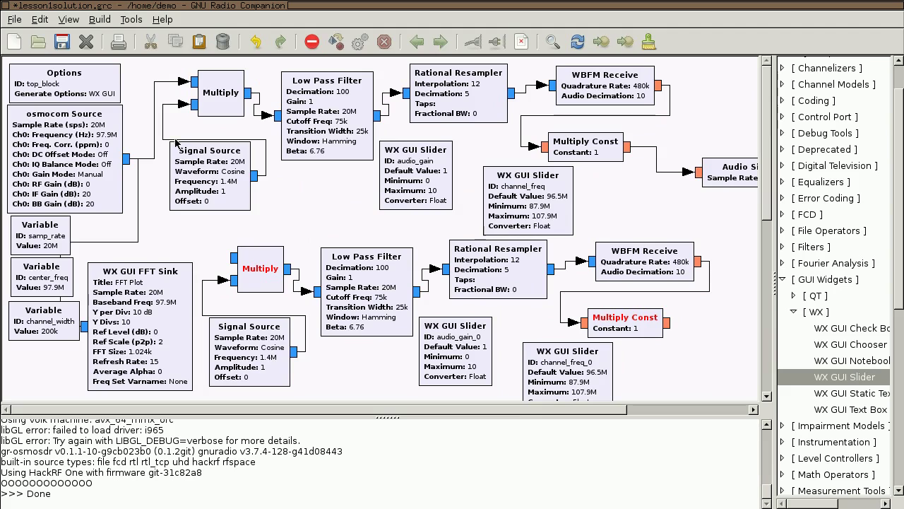
- Connect the osmocom Source to the lower Multiply's in0 and align the Multiply and Signal Source blocks
left_click(129, 161)
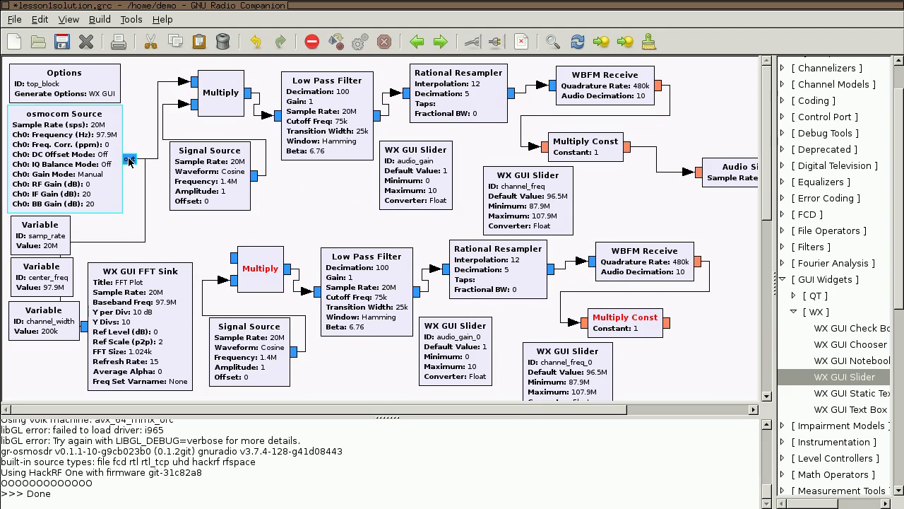
left_click(231, 258)
left_click_drag(258, 265, 246, 255)
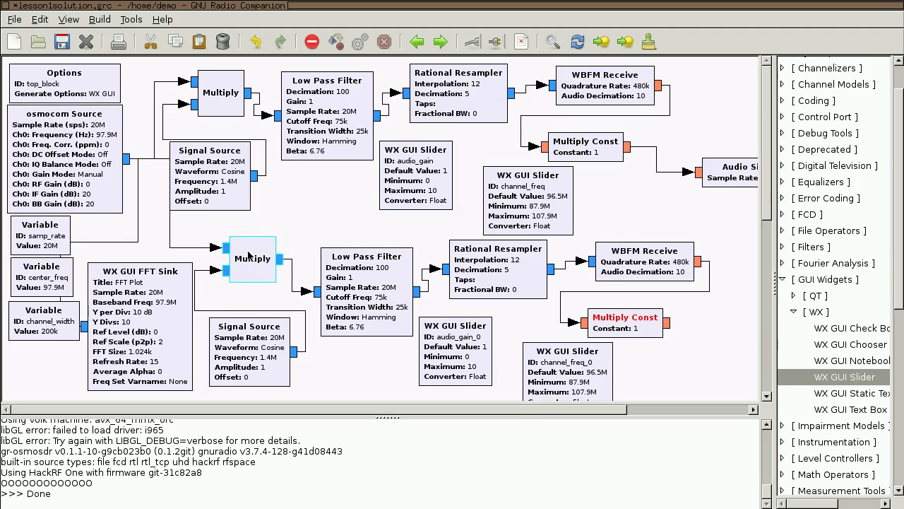
left_click_drag(236, 180, 241, 181)
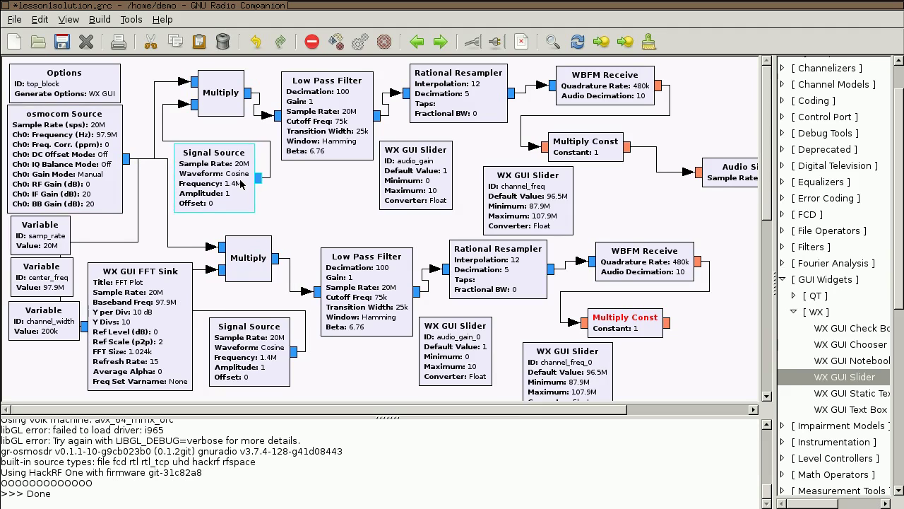
left_click_drag(253, 261, 255, 258)
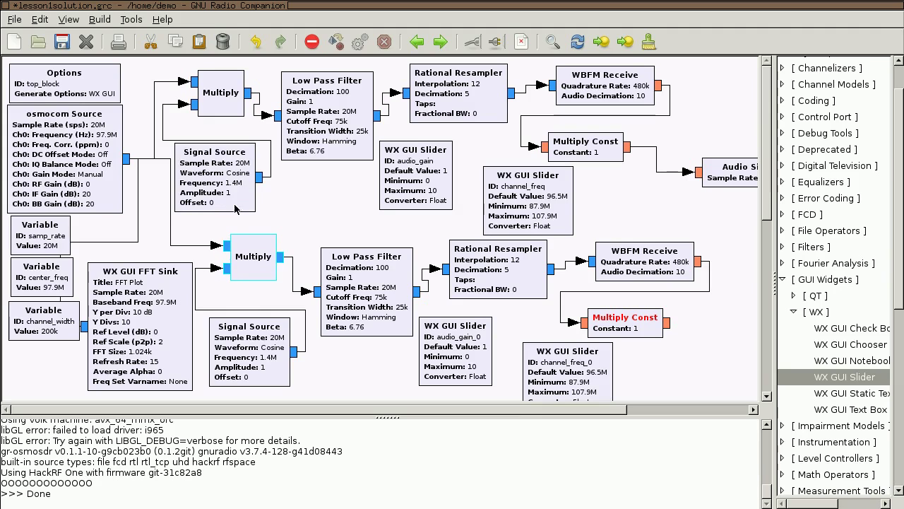
left_click_drag(235, 208, 239, 196)
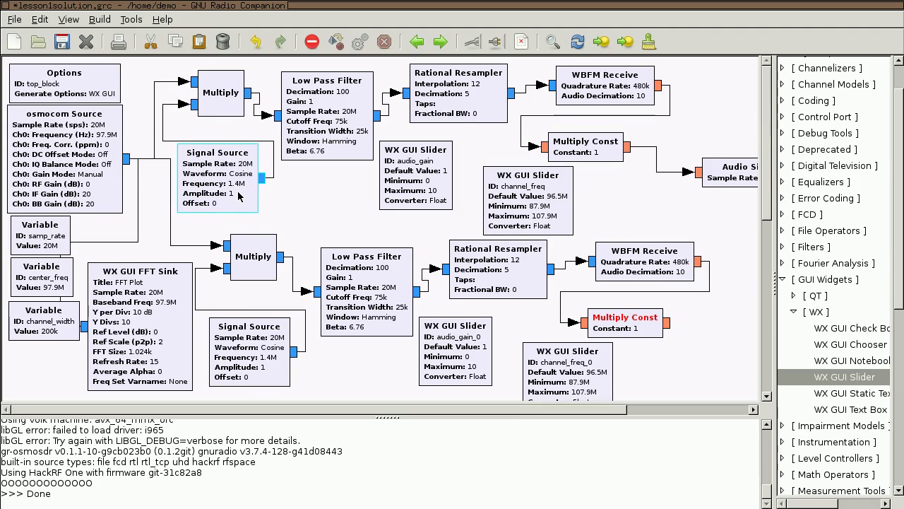
- Nudge the lower WBFM Receive and Multiply Const into alignment and collapse GUI Widgets
left_click(296, 211)
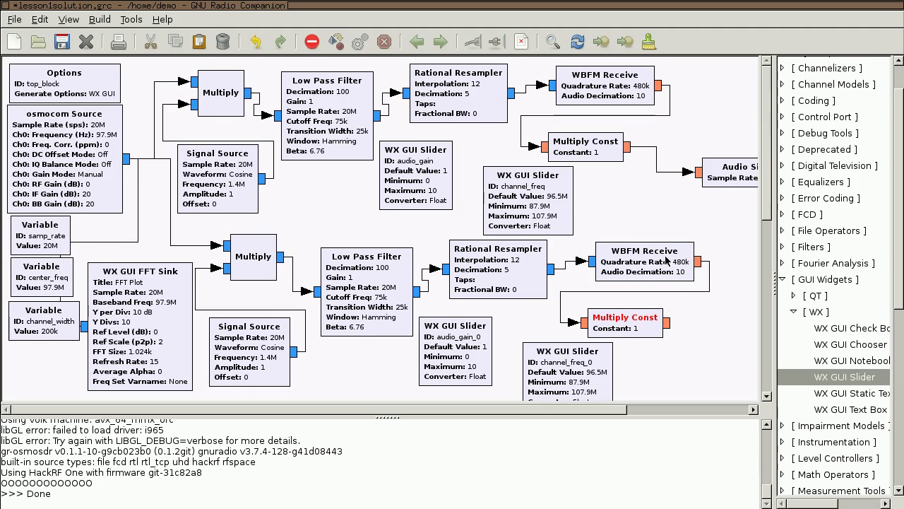
left_click_drag(667, 262, 662, 254)
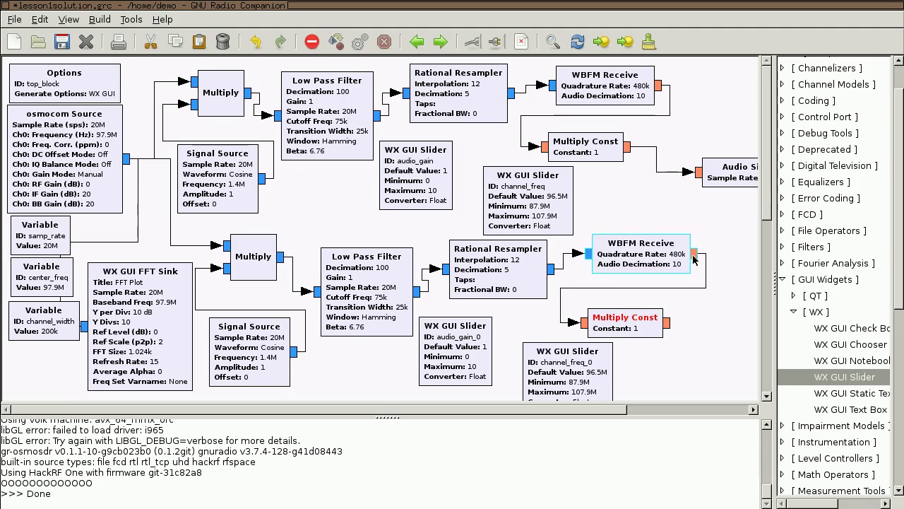
left_click_drag(652, 323, 664, 315)
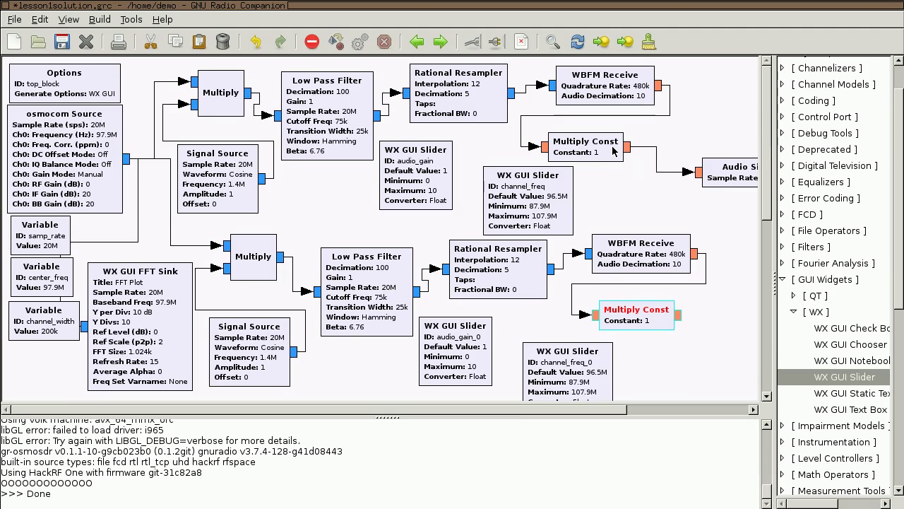
left_click(782, 279)
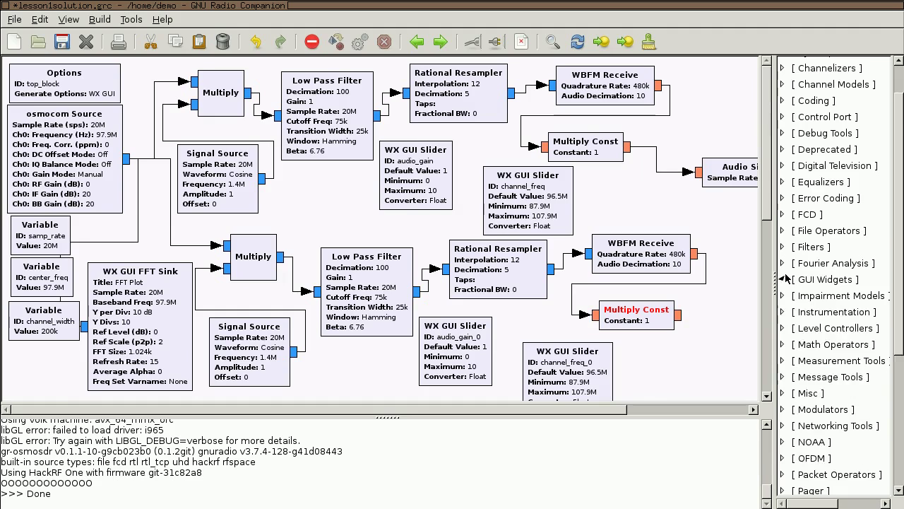
- Place an Add block from Math Operators and delete the Multiply Const→Audio Sink wire
scroll(812, 254, "down", 1)
scroll(816, 243, "down", 2)
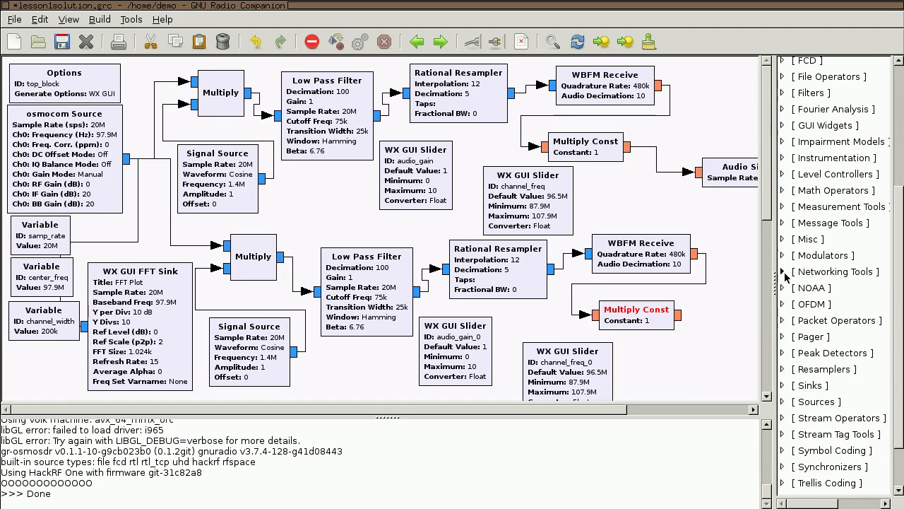
left_click(782, 191)
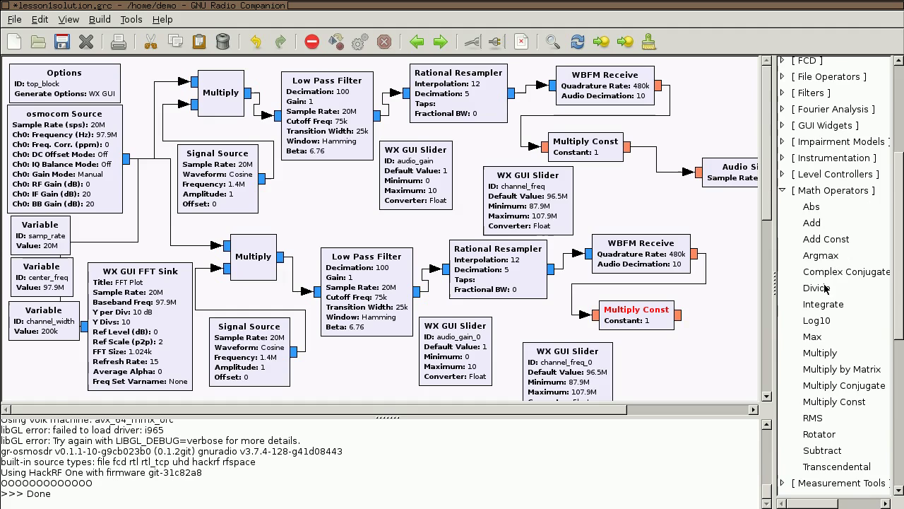
mouse_move(812, 223)
left_mouse_down()
mouse_move(696, 250)
mouse_move(738, 249)
left_mouse_up()
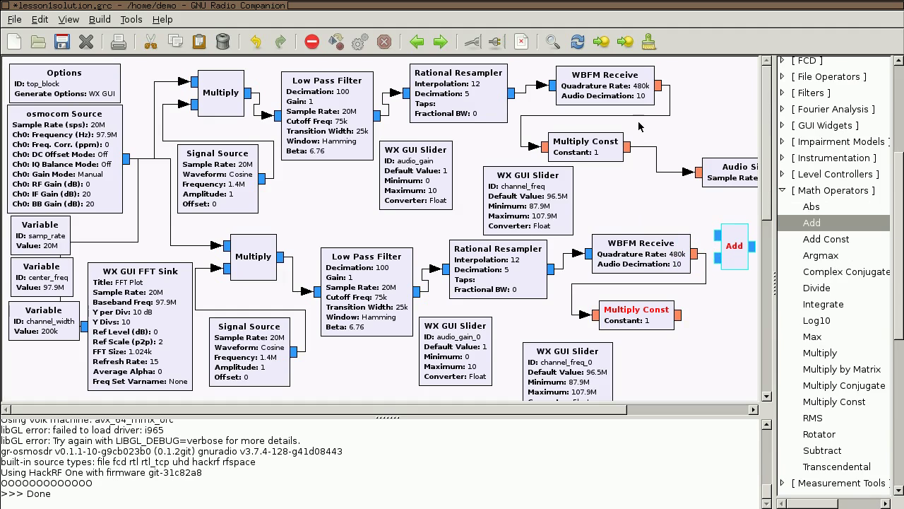
left_click(661, 176)
key("Delete")
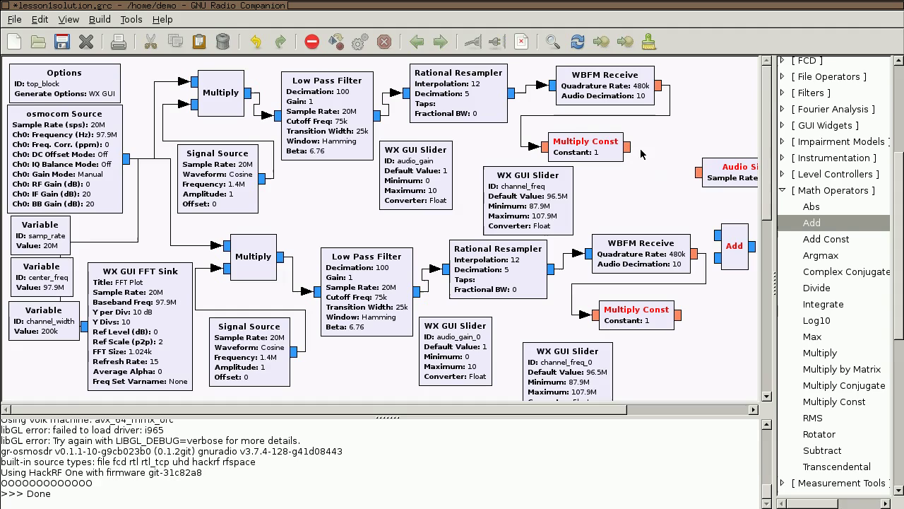
- Wire the upper and lower Multiply Const outputs into the Add block's two inputs
left_click(631, 147)
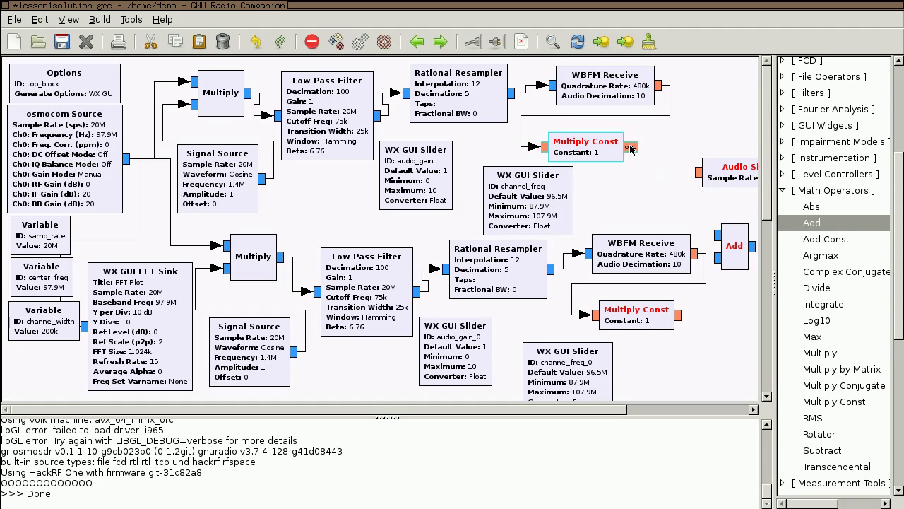
left_click(717, 235)
left_click_drag(734, 245, 733, 228)
left_click(679, 315)
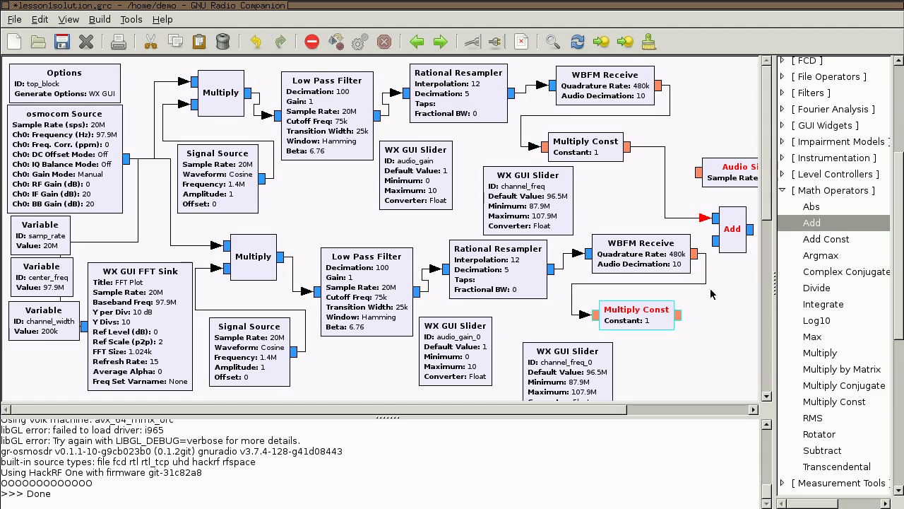
left_click(712, 241)
mouse_move(731, 241)
left_mouse_down()
mouse_move(740, 242)
mouse_move(654, 226)
left_mouse_up()
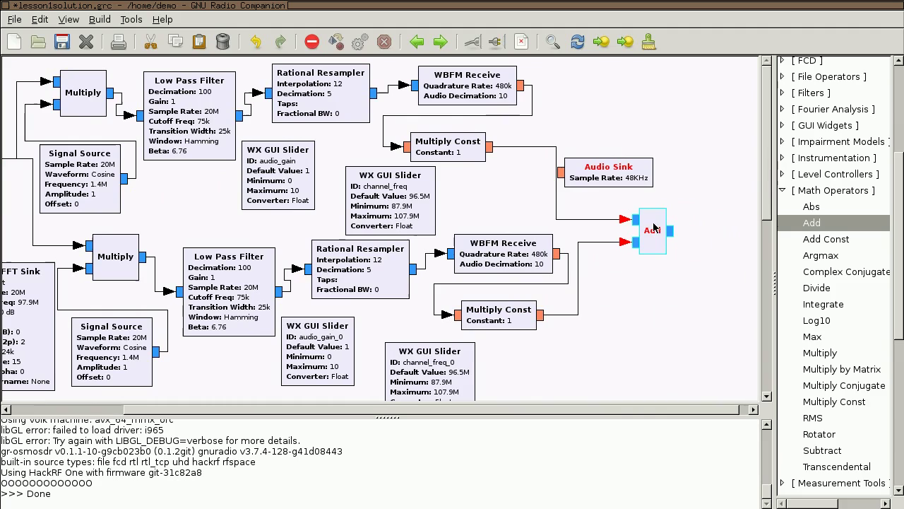
- Move the Audio Sink below the Add block and connect the Add output to it
left_click_drag(632, 178, 686, 305)
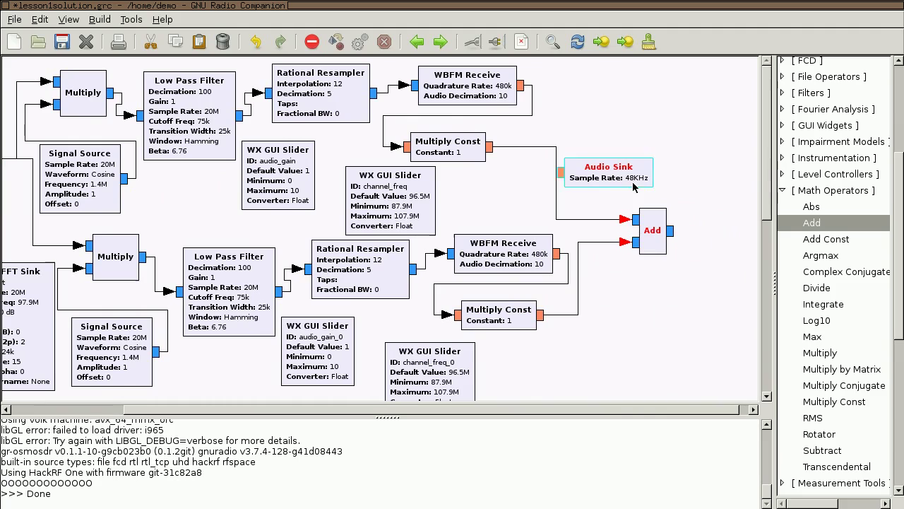
left_click(670, 232)
left_click(614, 293)
left_click_drag(670, 300, 676, 299)
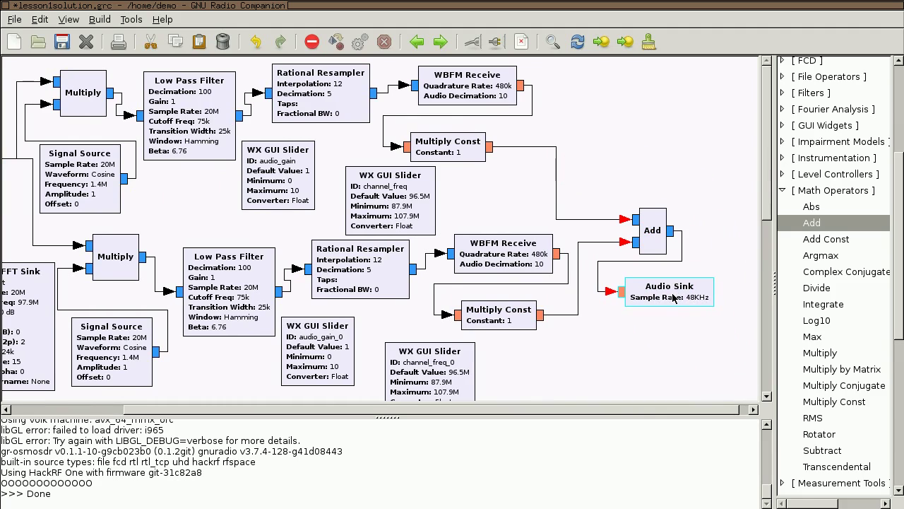
- Change the Add block's IO Type to Float in its Properties
right_click(657, 233)
left_click(671, 197)
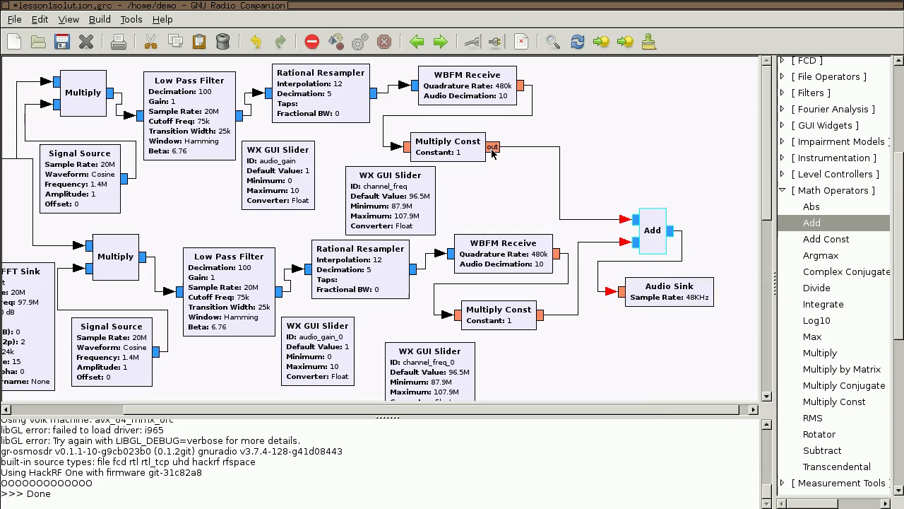
right_click(651, 231)
left_click(694, 269)
right_click(662, 211)
left_click(719, 399)
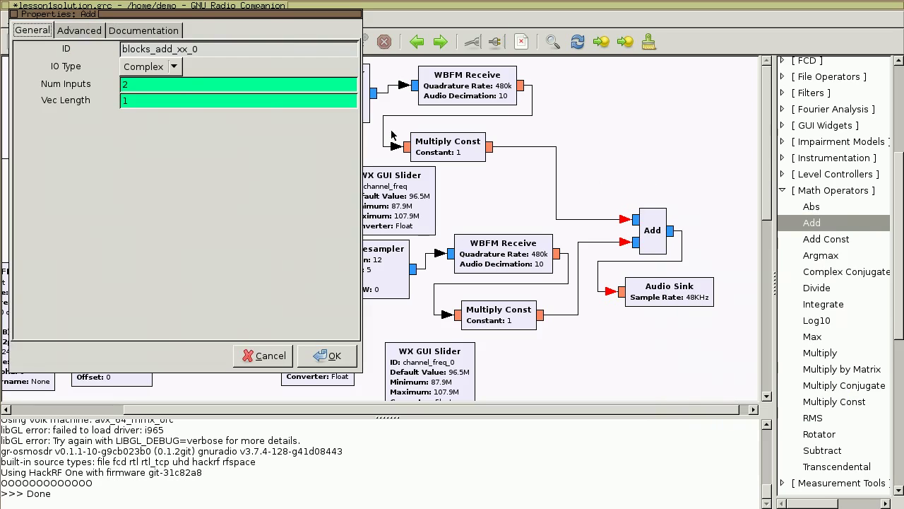
left_click(158, 70)
left_click(150, 83)
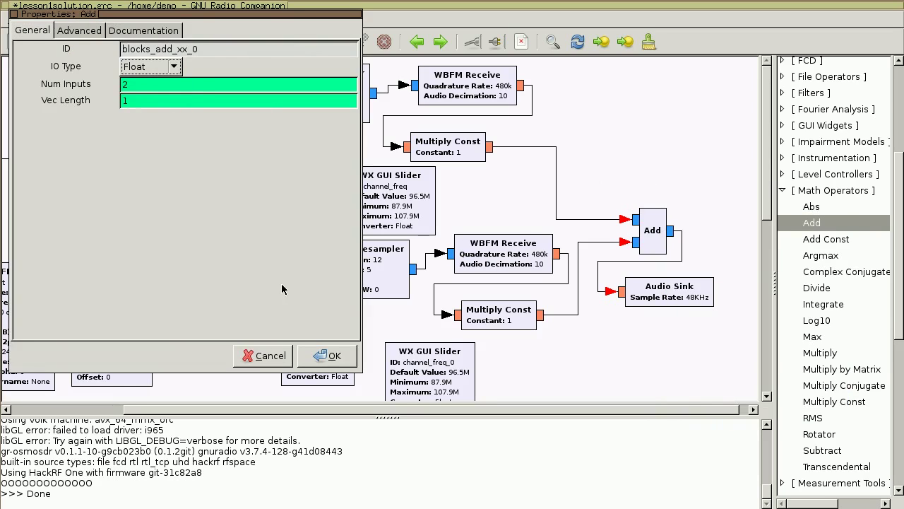
left_click(338, 357)
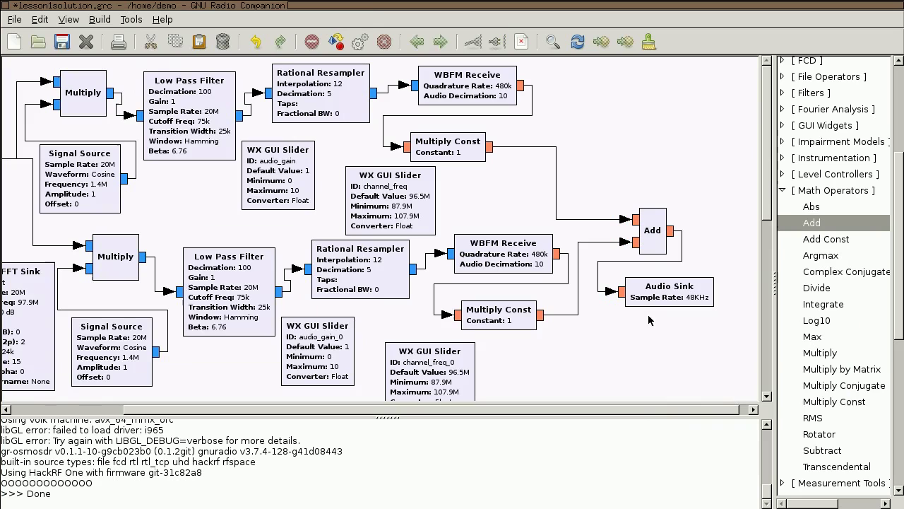
left_click_drag(666, 409, 569, 411)
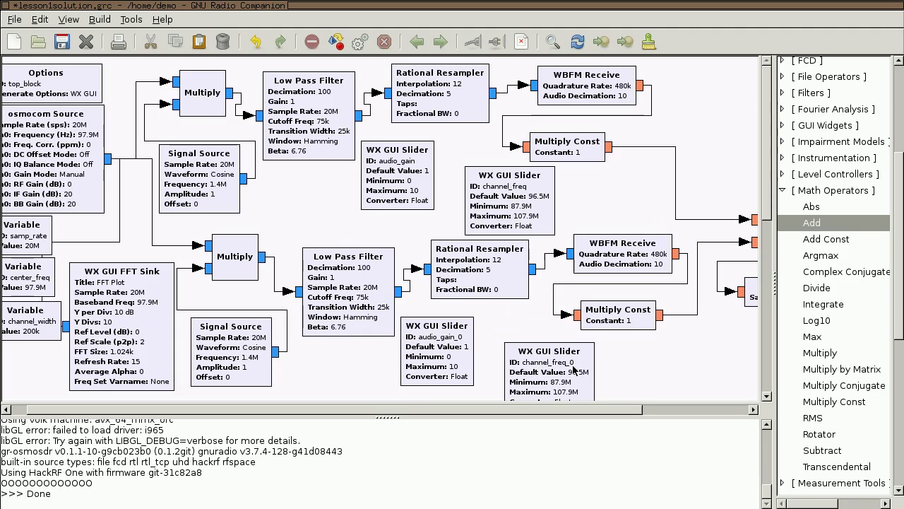
- Rename the upper slider IDs to audio_gain1 and channel_freq1
left_click_drag(578, 364, 561, 351)
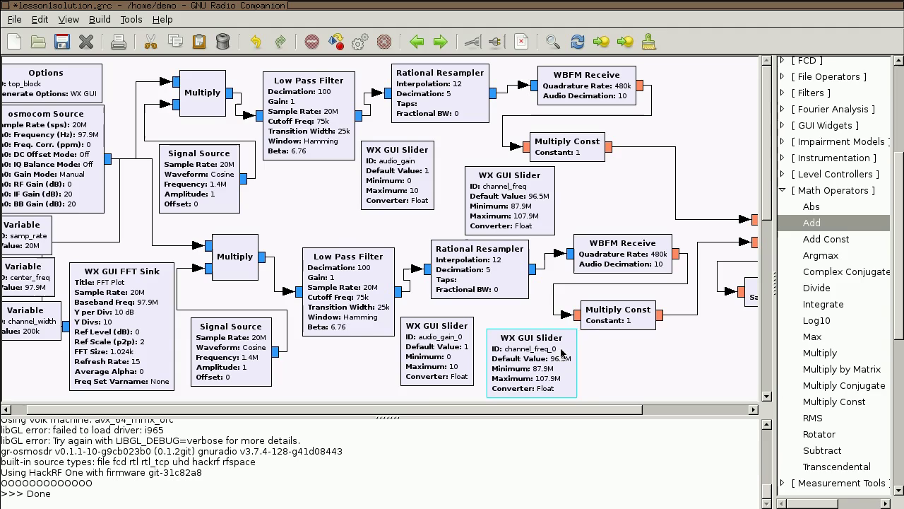
left_click(607, 357)
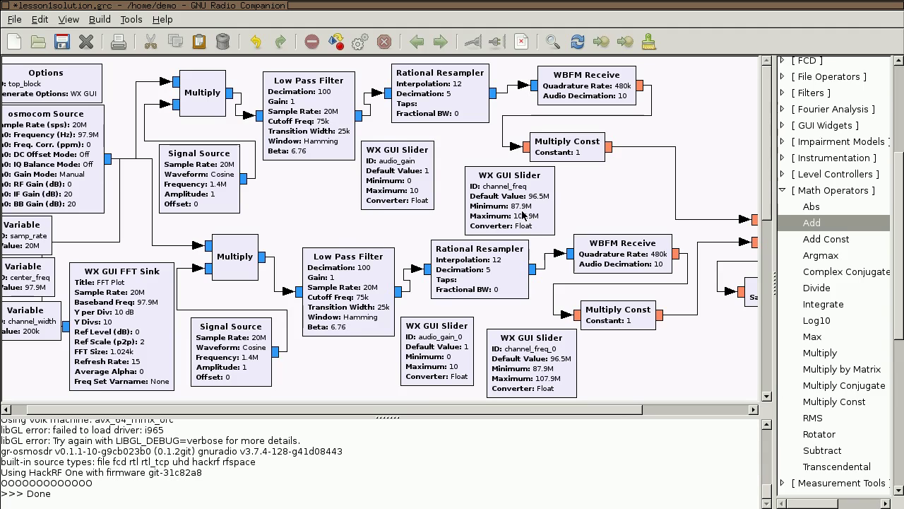
left_click(424, 186)
right_click(424, 183)
left_click(478, 369)
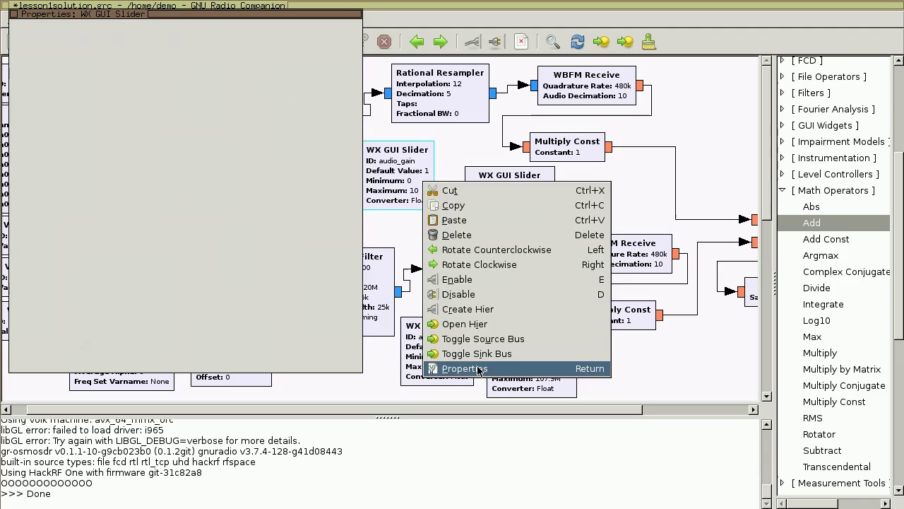
left_click(208, 52)
type("1")
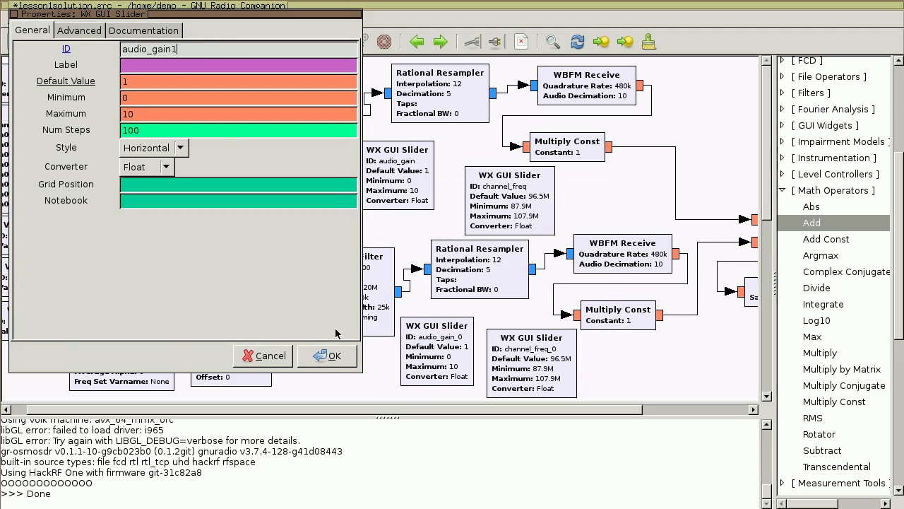
left_click(331, 359)
right_click(526, 221)
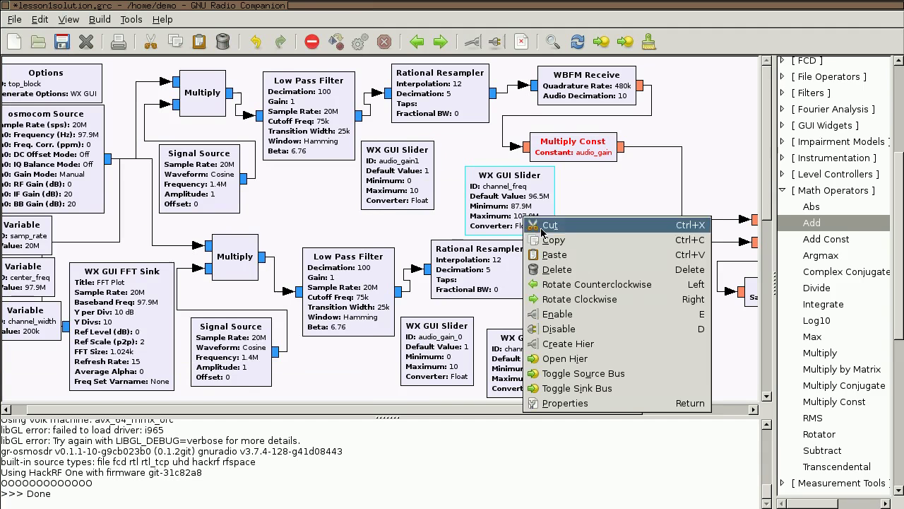
left_click(565, 403)
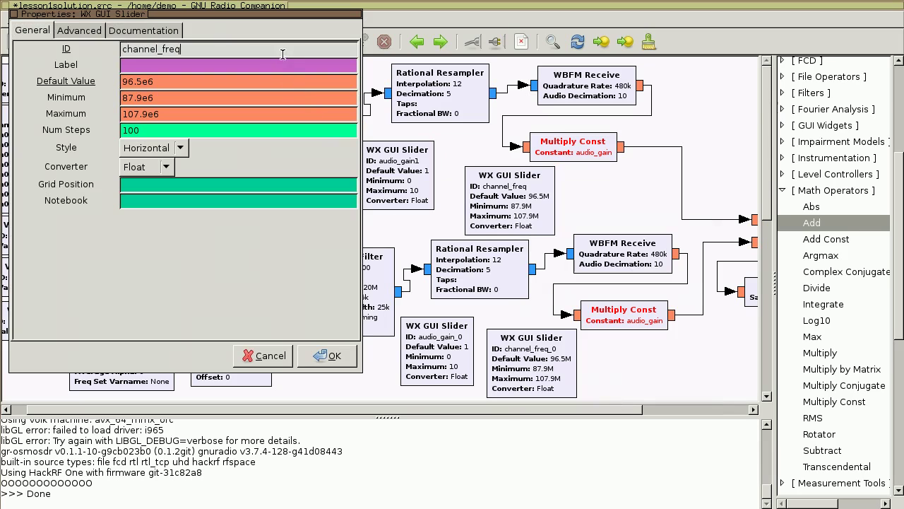
type("1")
left_click(321, 355)
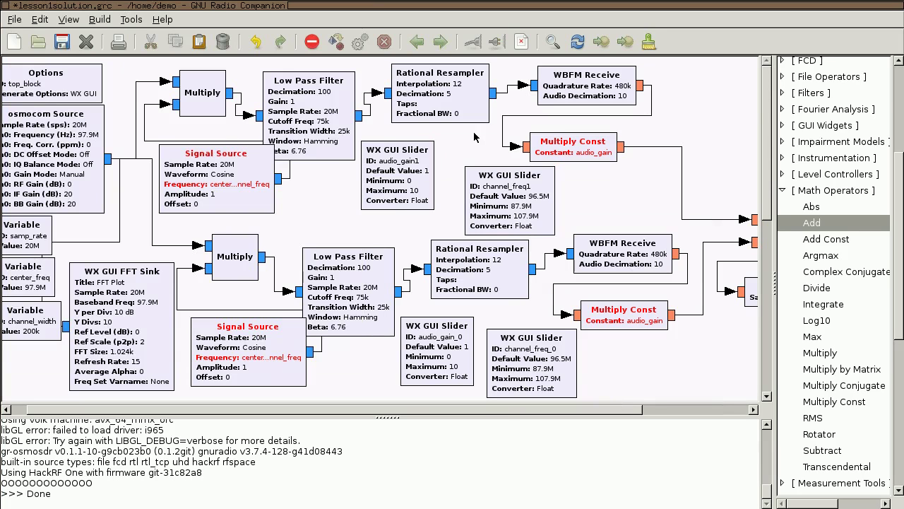
- Set the upper Signal Source Frequency to center_freq - channel_freq1 and the Multiply Const to audio_gain1
right_click(271, 189)
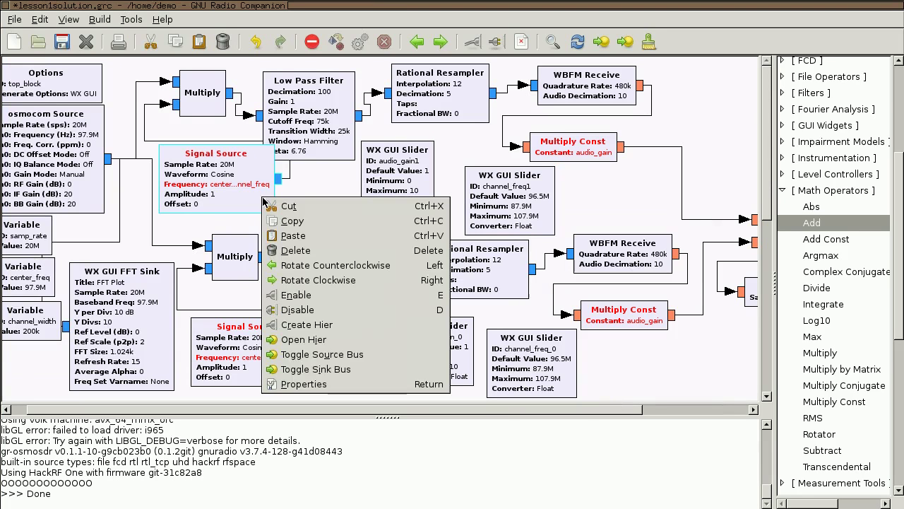
left_click(336, 385)
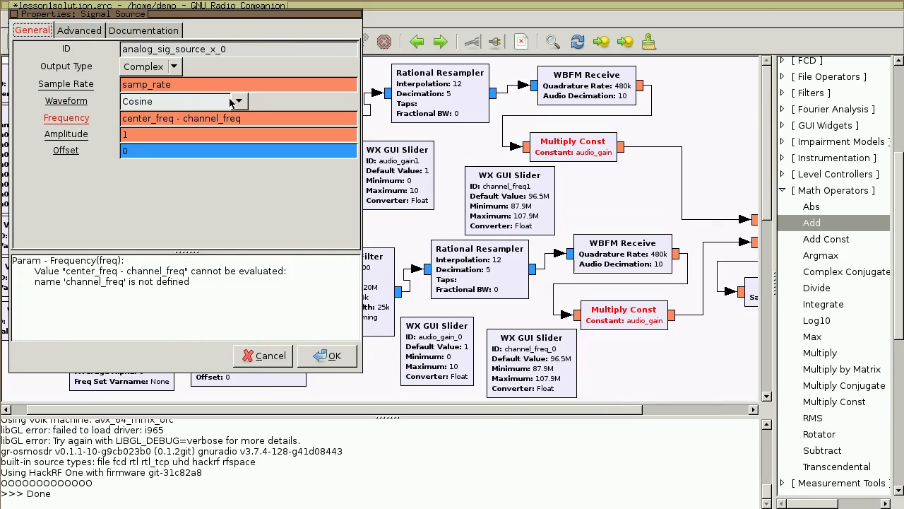
left_click(254, 117)
type("1")
left_click(346, 358)
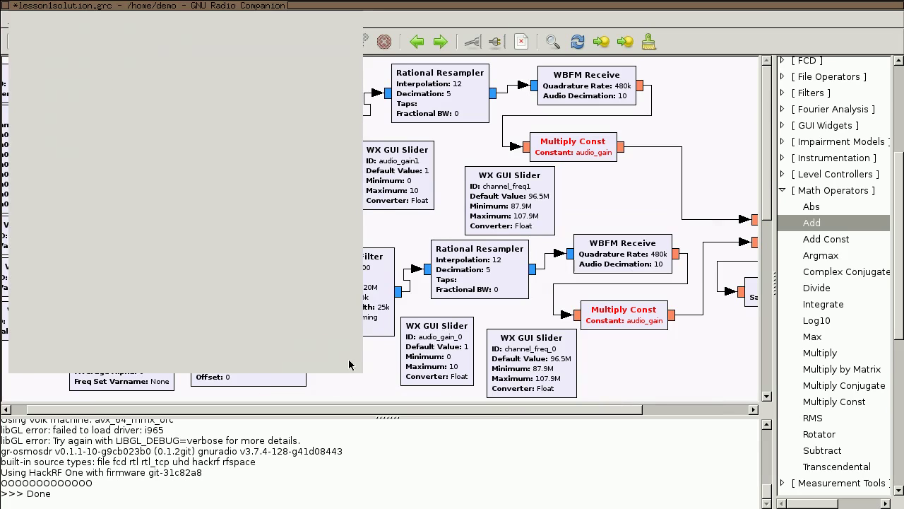
right_click(583, 150)
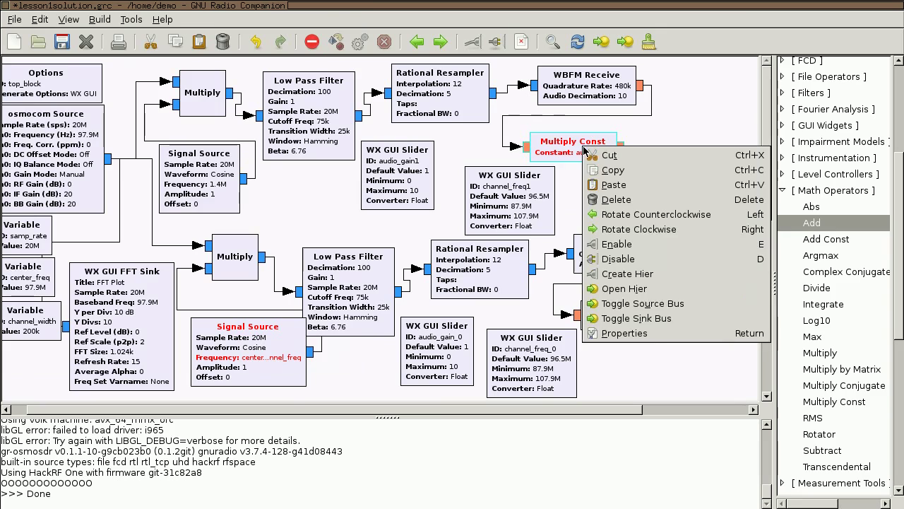
left_click(654, 332)
left_click(169, 84)
type("1")
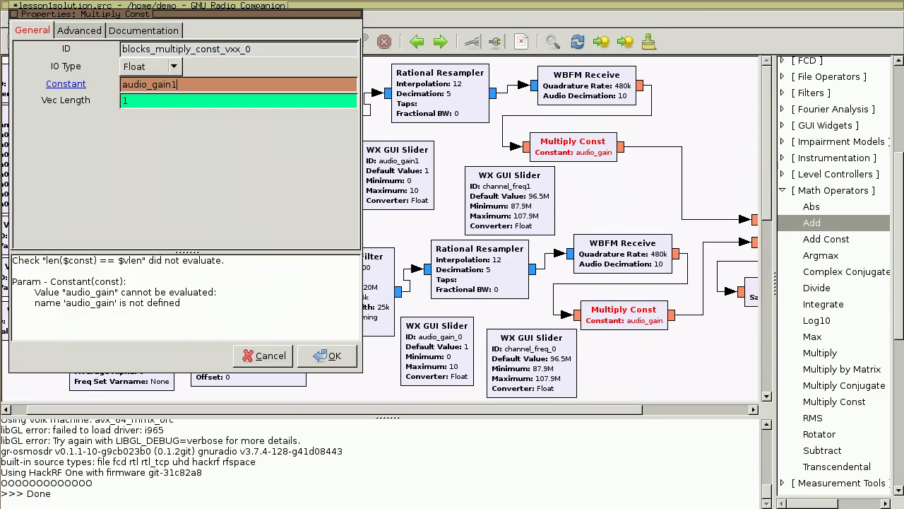
left_click(332, 355)
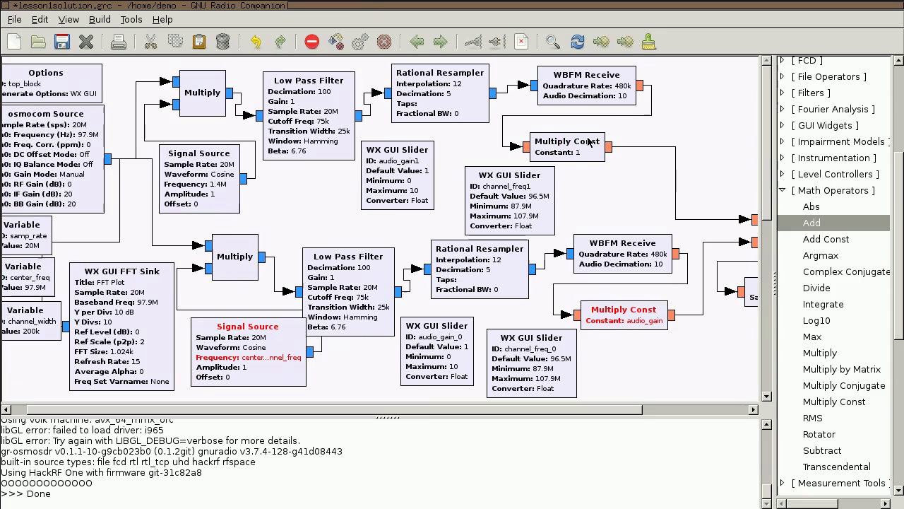
- Point the lower Signal Source Frequency at channel_freq2 and the Multiply Const at audio_gain2
right_click(281, 353)
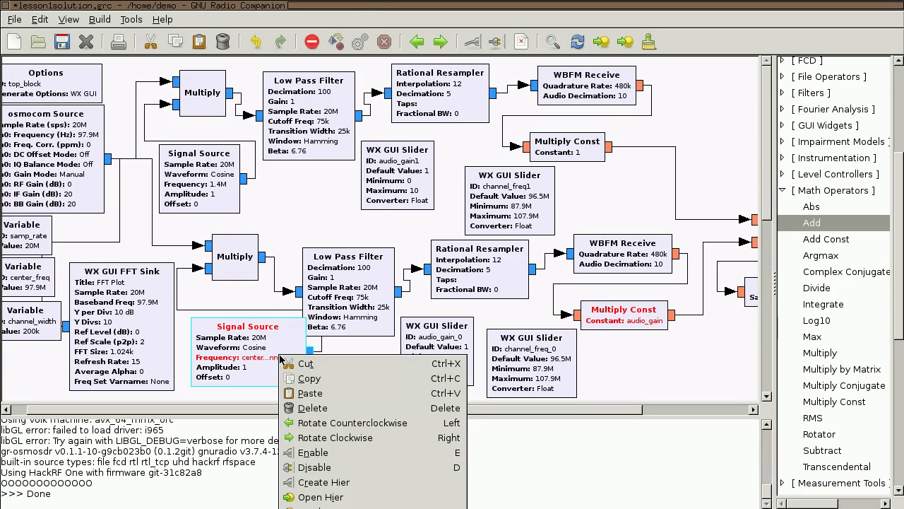
left_click(318, 507)
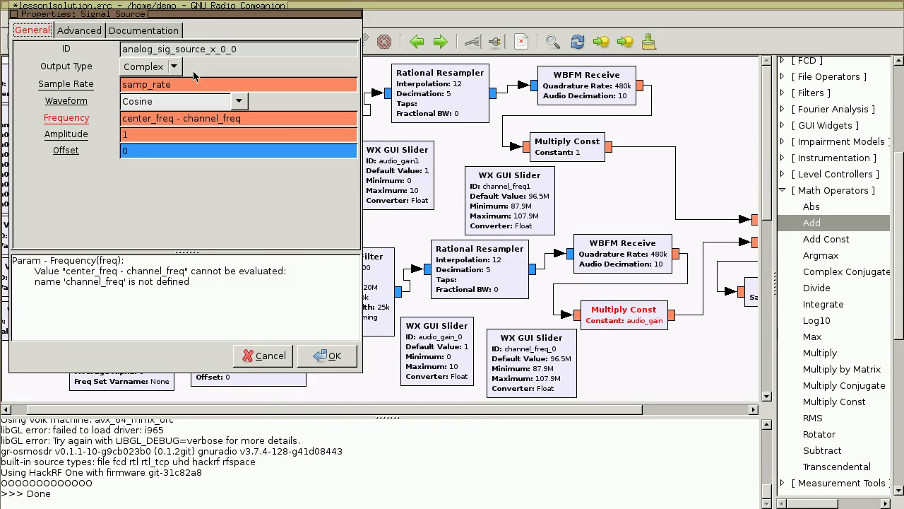
type("2")
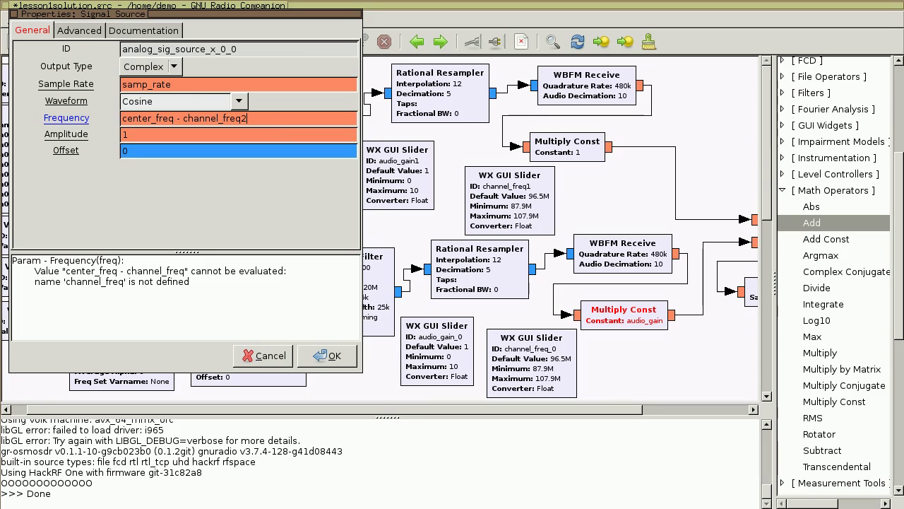
left_click(329, 356)
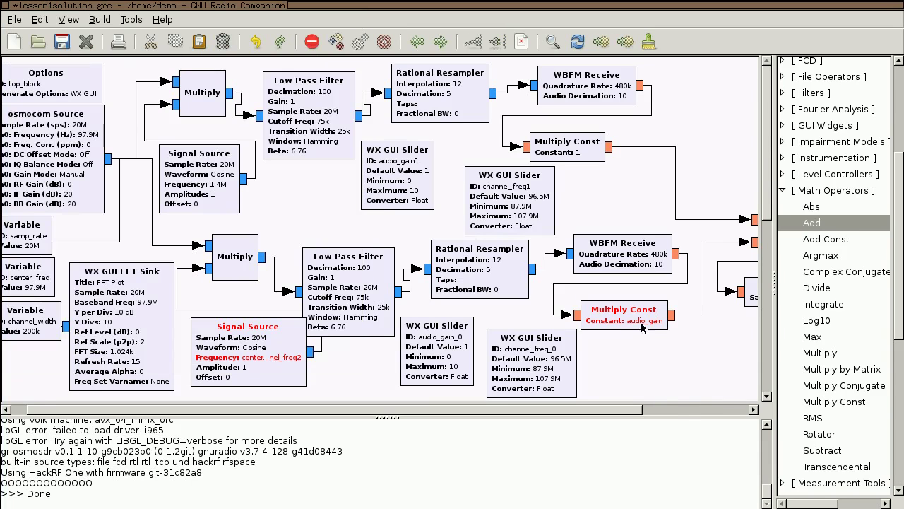
right_click(642, 325)
left_click(678, 507)
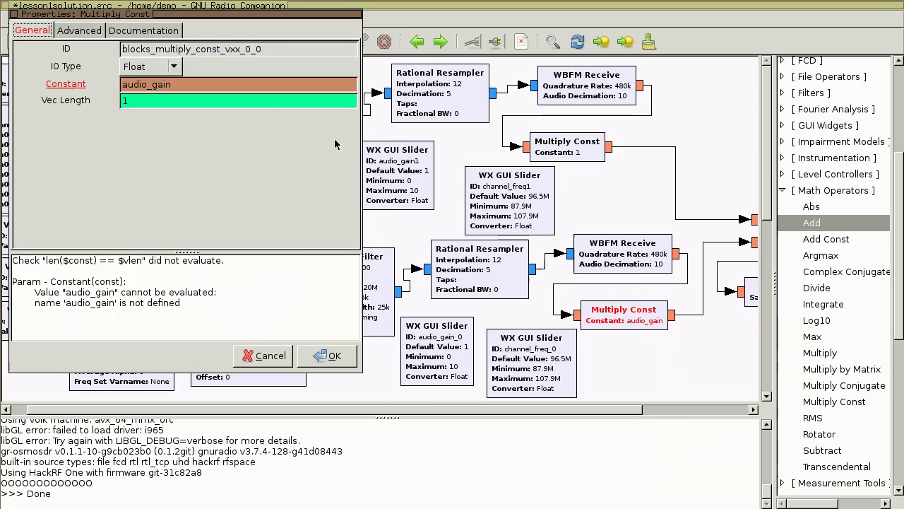
type("2")
left_click(316, 356)
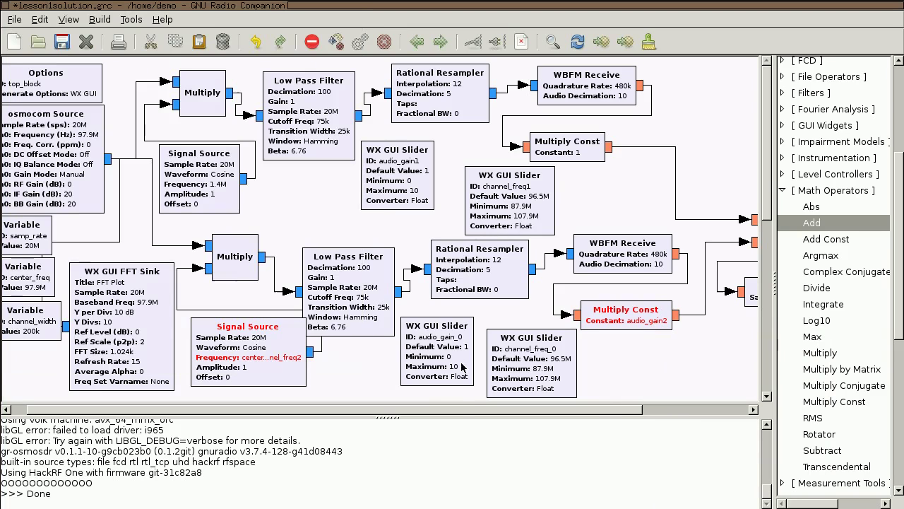
- Rename the audio_gain_0 and channel_freq_0 sliders to audio_gain2 and channel_freq2
right_click(445, 357)
left_click(466, 503)
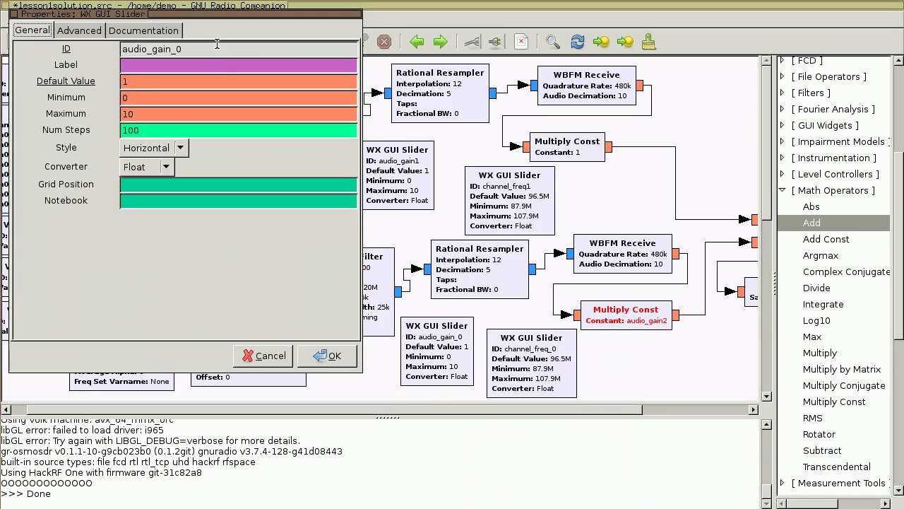
left_click(194, 49)
key("BackSpace")
key("BackSpace")
type("2")
left_click(327, 355)
right_click(504, 374)
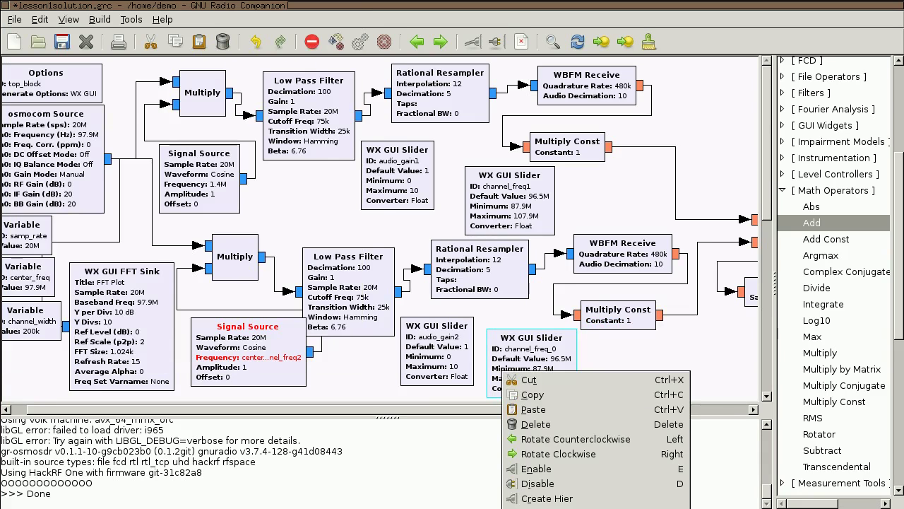
left_click(537, 505)
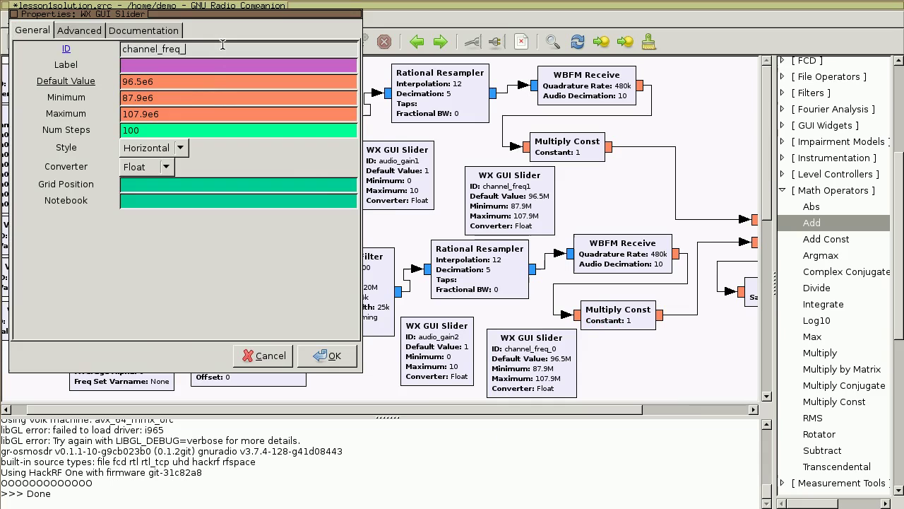
left_click(221, 44)
key("BackSpace")
key("BackSpace")
type("2")
key("Return")
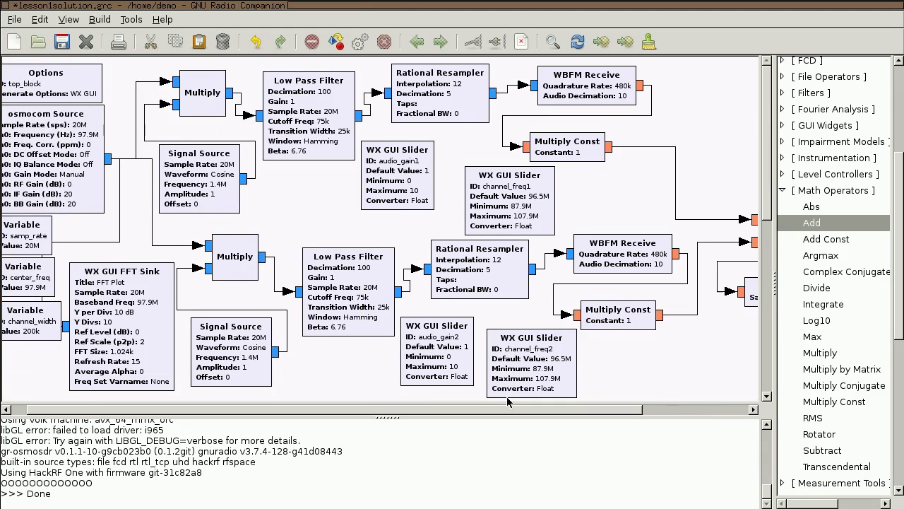
- Set the channel_freq2 slider's default value to 98.5M
mouse_move(509, 409)
left_mouse_down()
mouse_move(615, 410)
mouse_move(465, 401)
left_mouse_up()
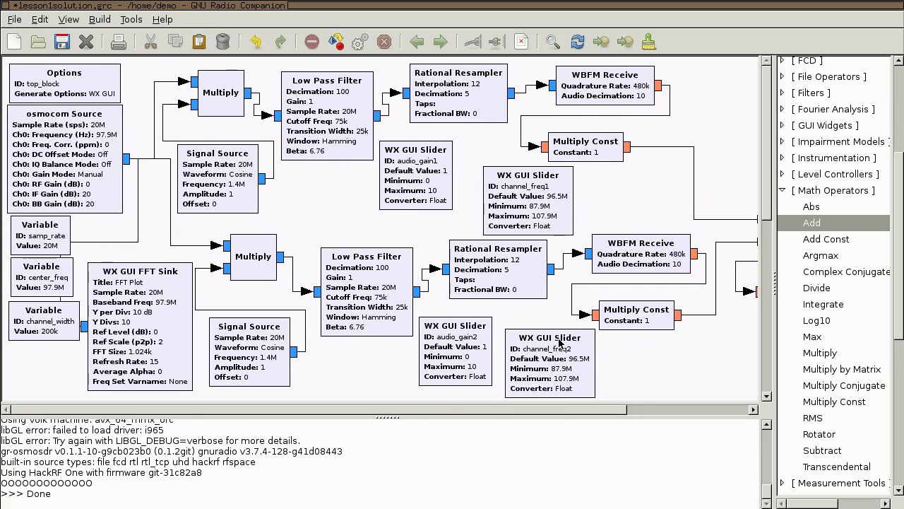
right_click(584, 342)
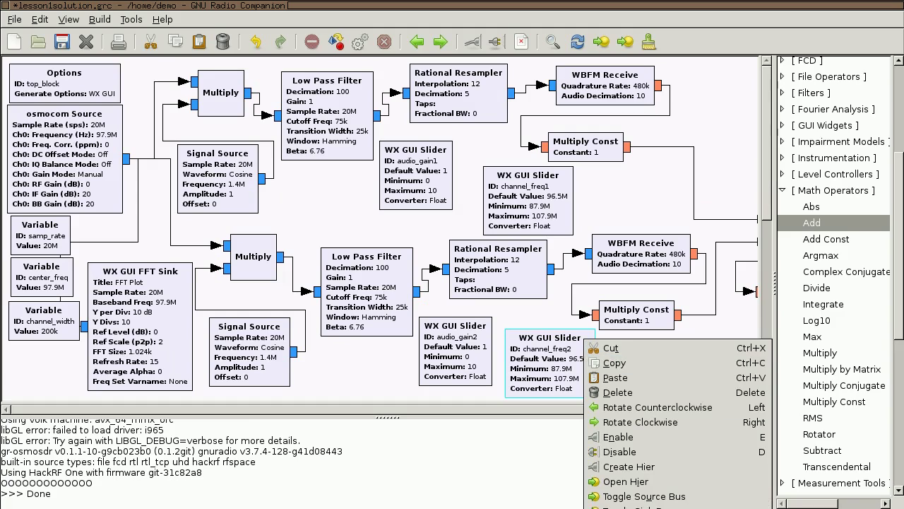
double_click(584, 342)
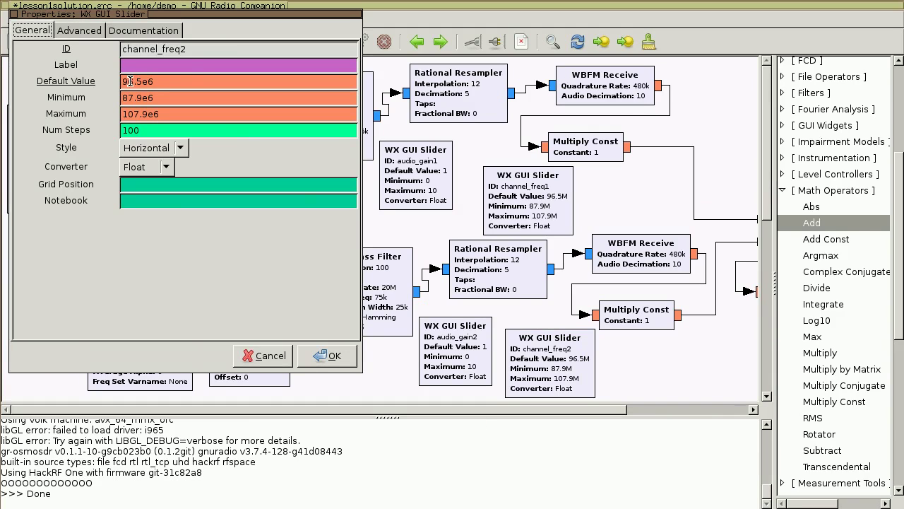
left_click(130, 82)
key("BackSpace")
type("8")
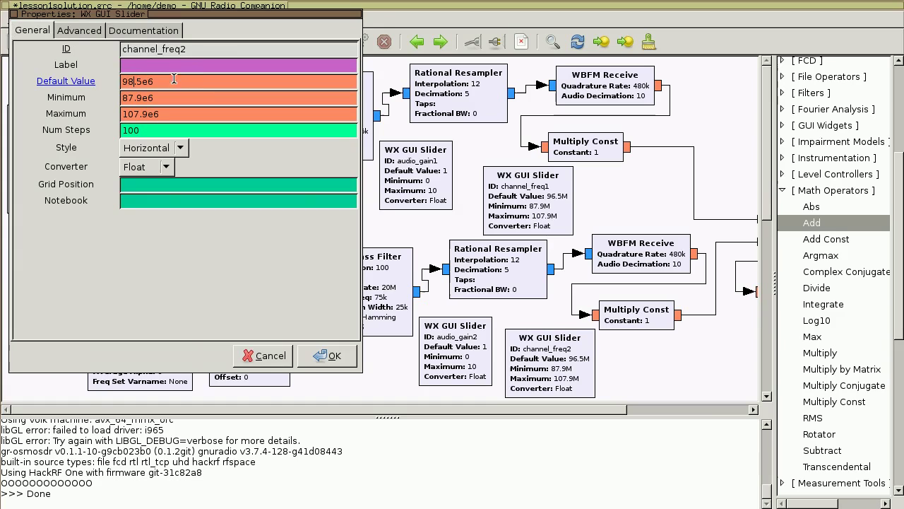
left_click(332, 356)
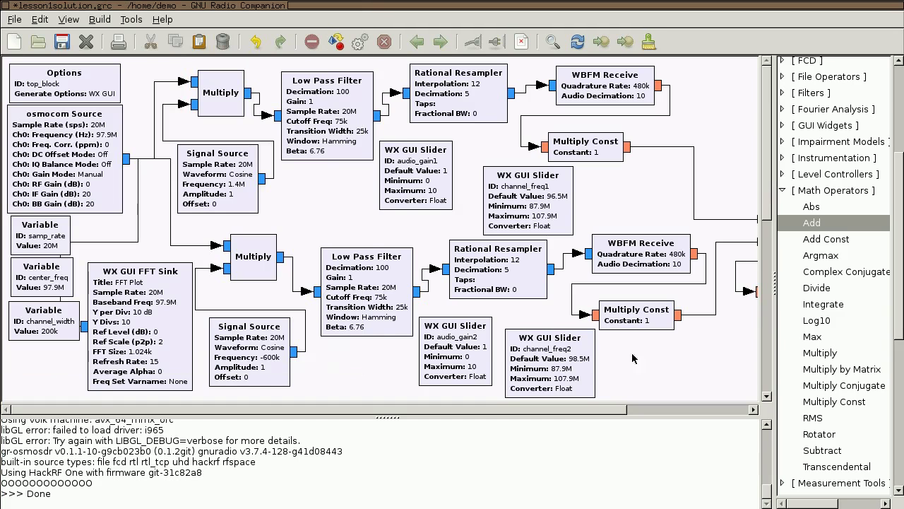
- Set the audio_gain2 slider's default value to 0
right_click(464, 342)
left_click(488, 498)
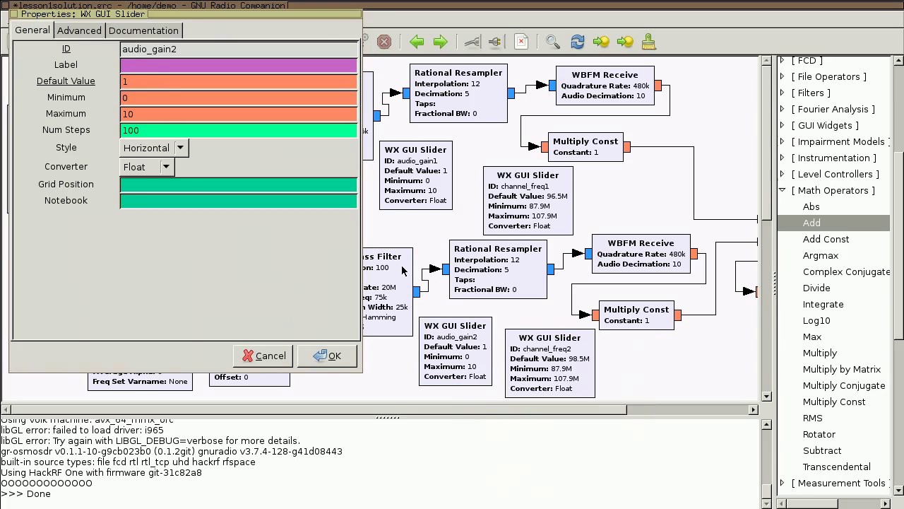
left_click(153, 80)
type("0")
key("Return")
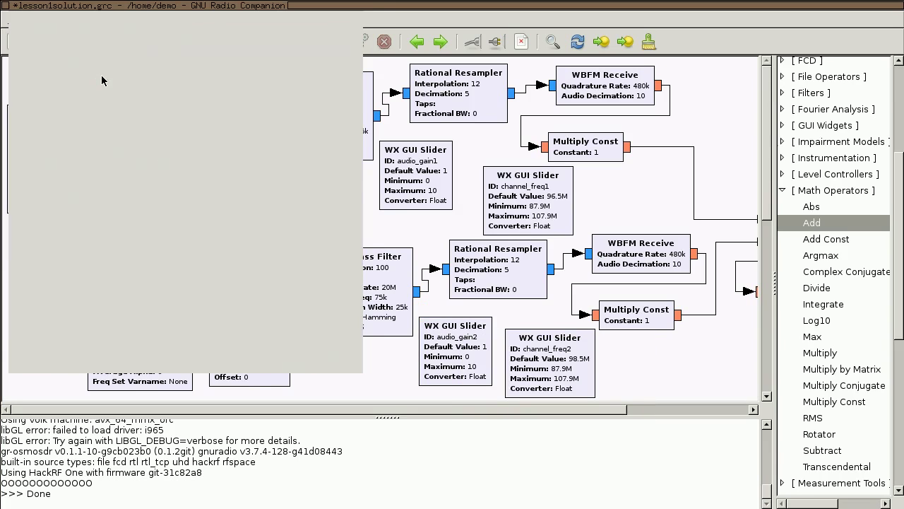
left_click_drag(461, 339, 462, 343)
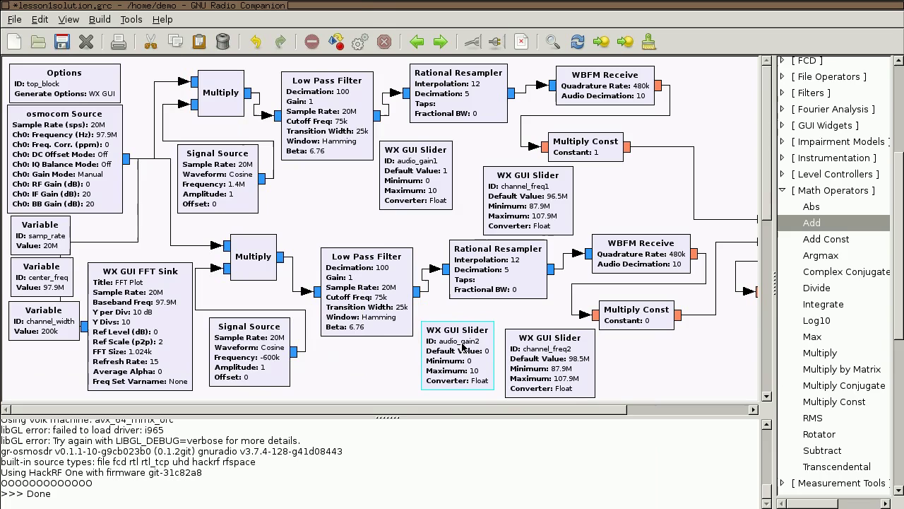
left_click(533, 307)
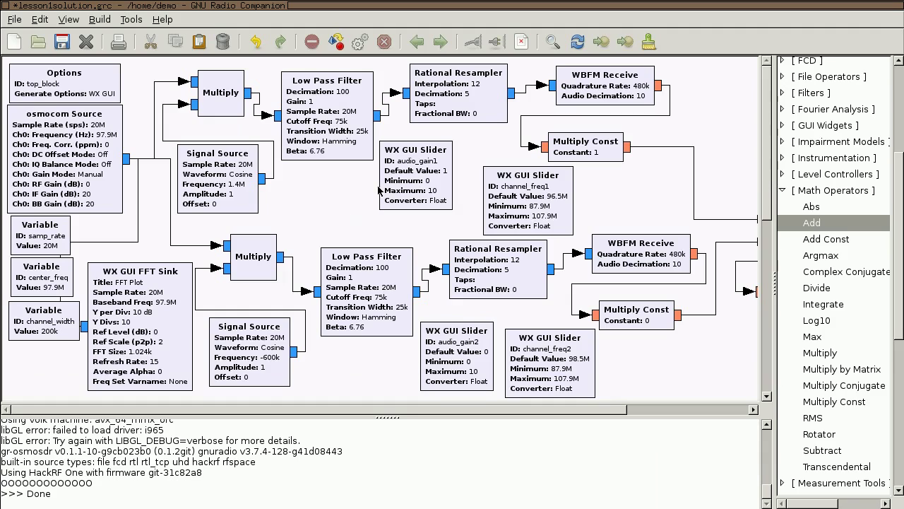
- Run the graph, set audio_gain1 near 700m and audio_gain2 to 2.1, lower channel_freq2, then stop
left_click(358, 43)
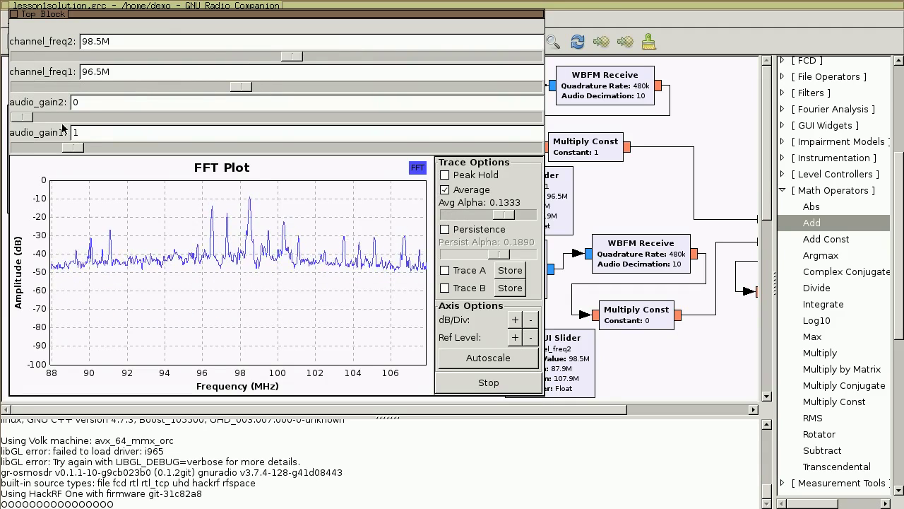
mouse_move(73, 148)
left_mouse_down()
mouse_move(269, 153)
mouse_move(26, 147)
left_mouse_up()
mouse_move(23, 117)
left_mouse_down()
mouse_move(171, 115)
mouse_move(145, 117)
left_mouse_up()
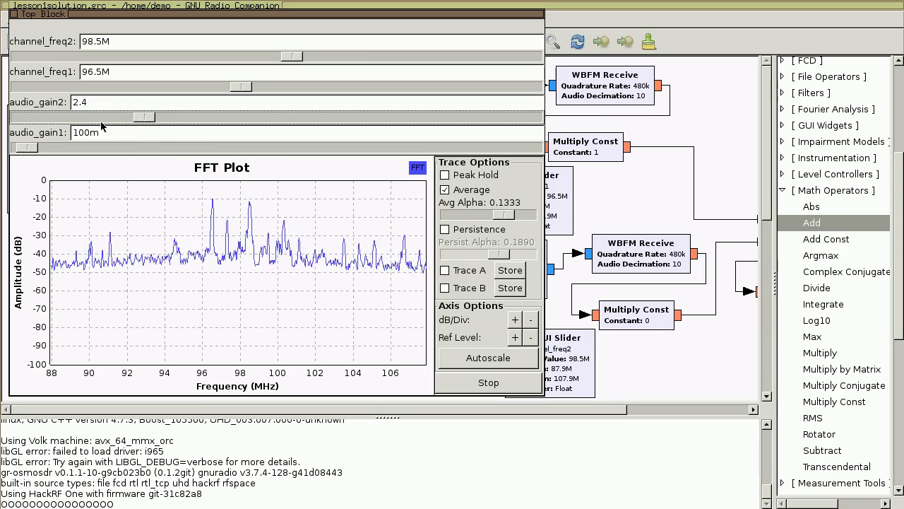
left_click_drag(26, 147, 210, 146)
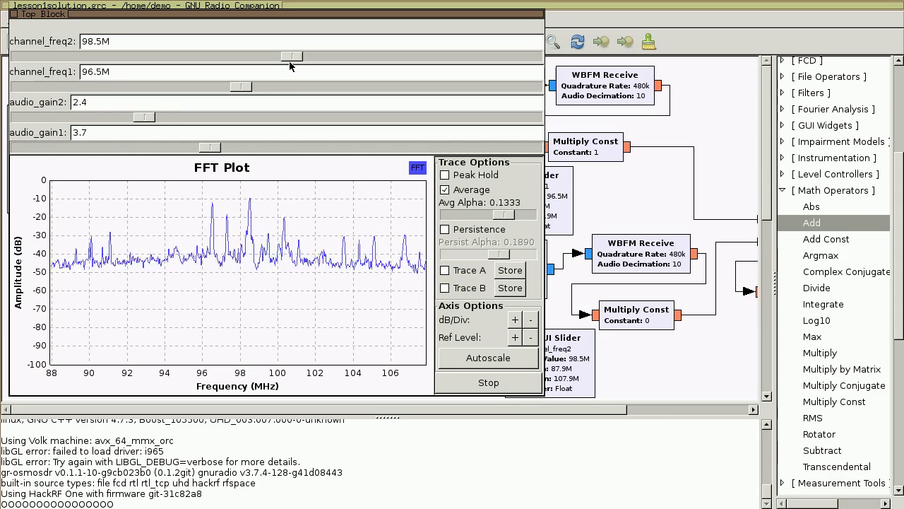
left_click_drag(292, 56, 259, 55)
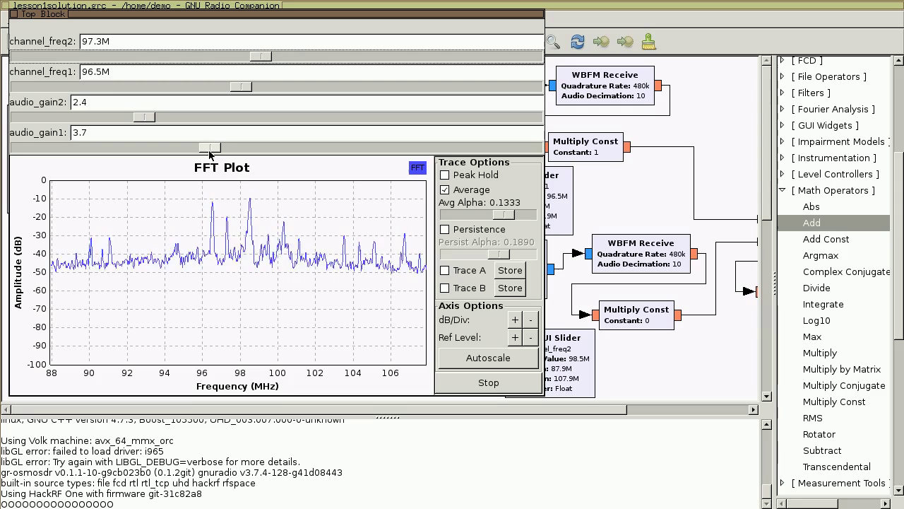
mouse_move(210, 147)
left_mouse_down()
mouse_move(60, 148)
mouse_move(208, 143)
left_mouse_up()
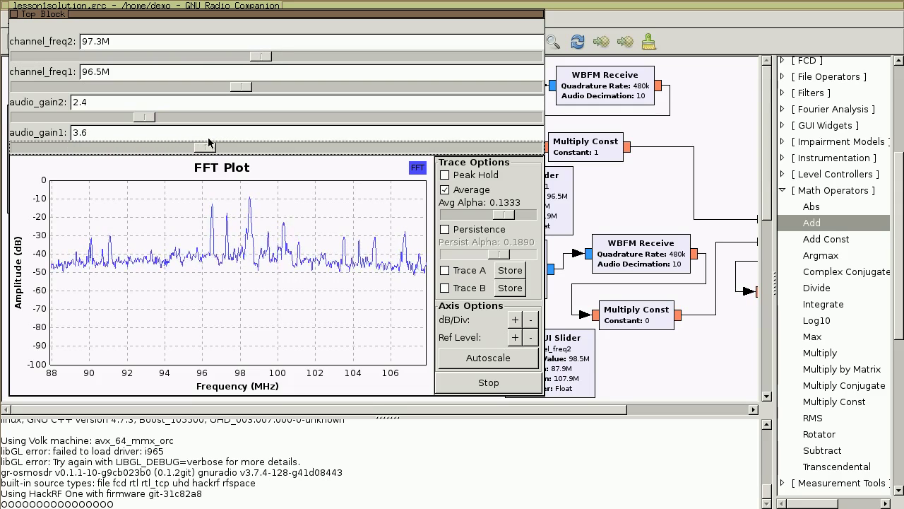
left_click_drag(140, 120, 126, 118)
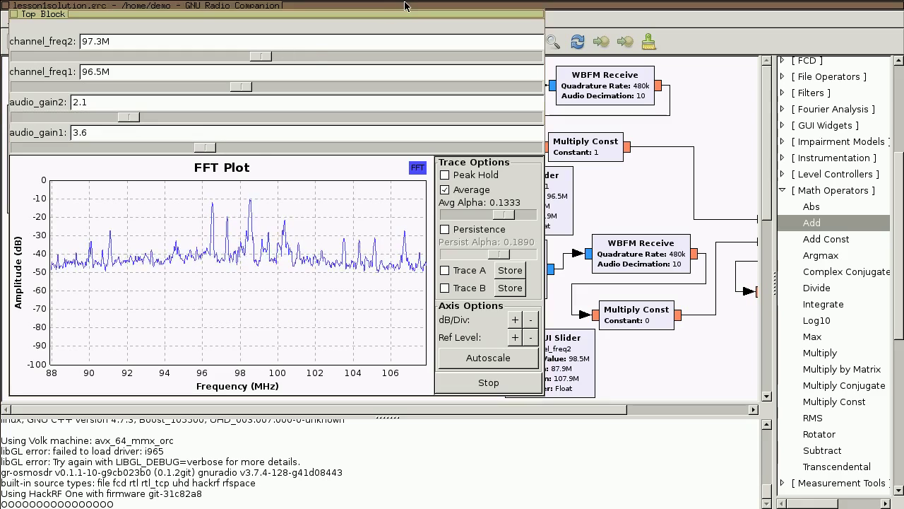
left_click(384, 42)
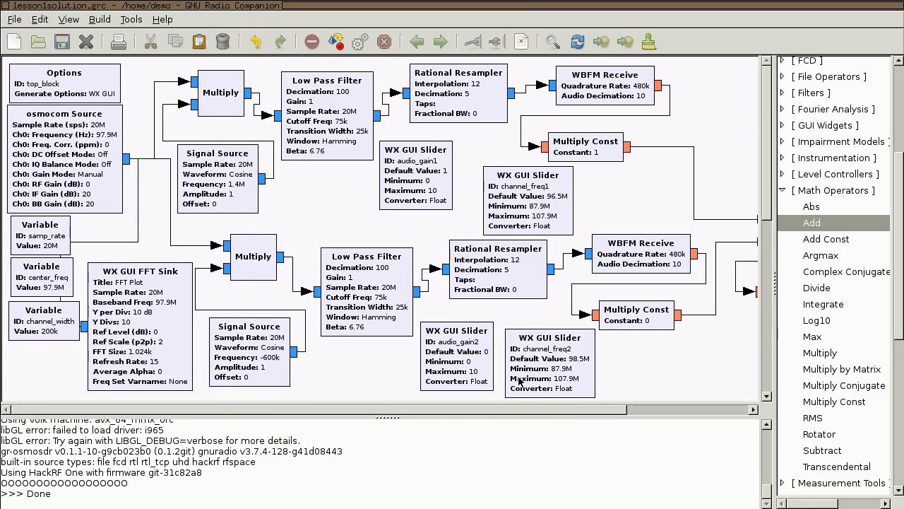
left_click_drag(501, 407, 426, 401)
mouse_move(418, 410)
left_mouse_down()
mouse_move(493, 411)
mouse_move(414, 412)
left_mouse_up()
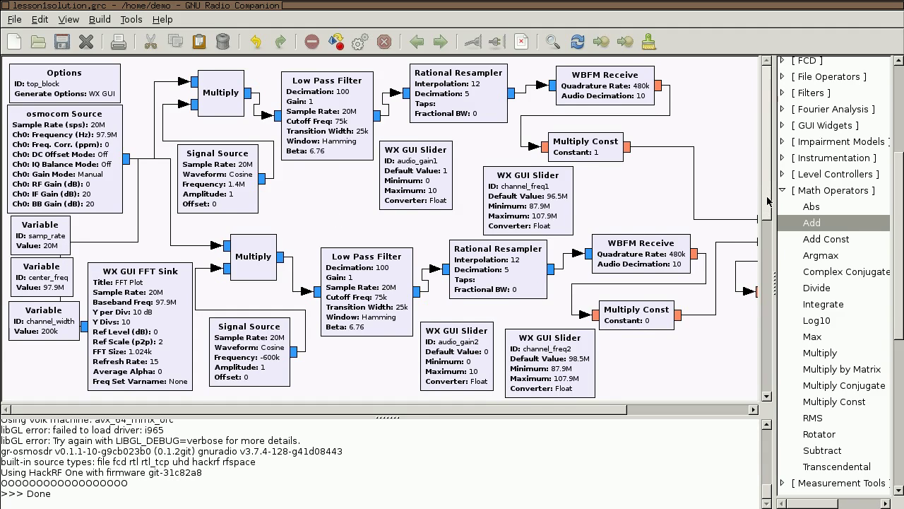
left_click_drag(768, 201, 768, 214)
- Scroll the canvas down and back up to review the flow graph
scroll(769, 162, "down", 2)
scroll(768, 162, "up", 2)
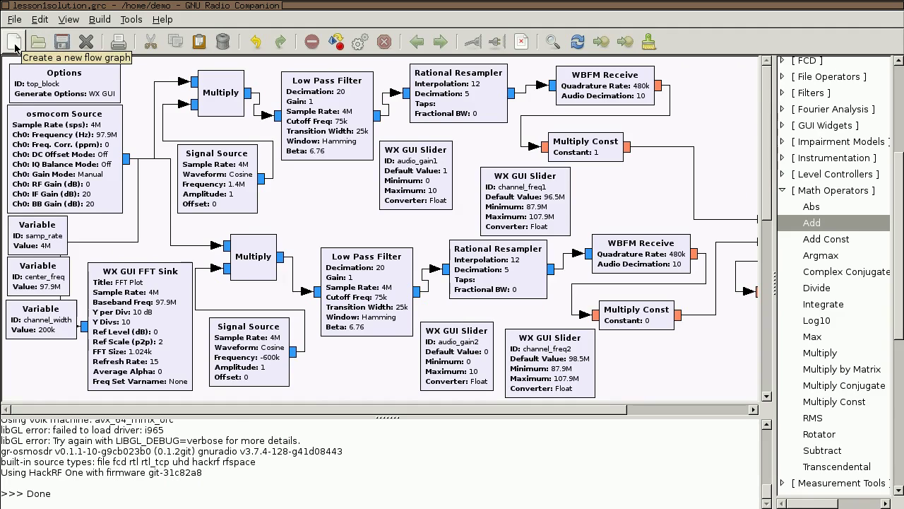
- Start a new empty flow graph in a second tab
left_click(14, 42)
left_click(15, 19)
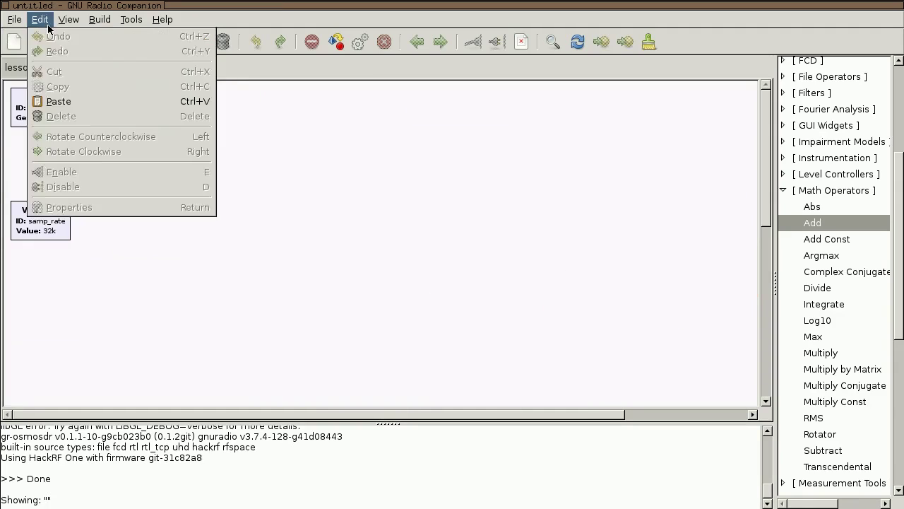
left_click(367, 194)
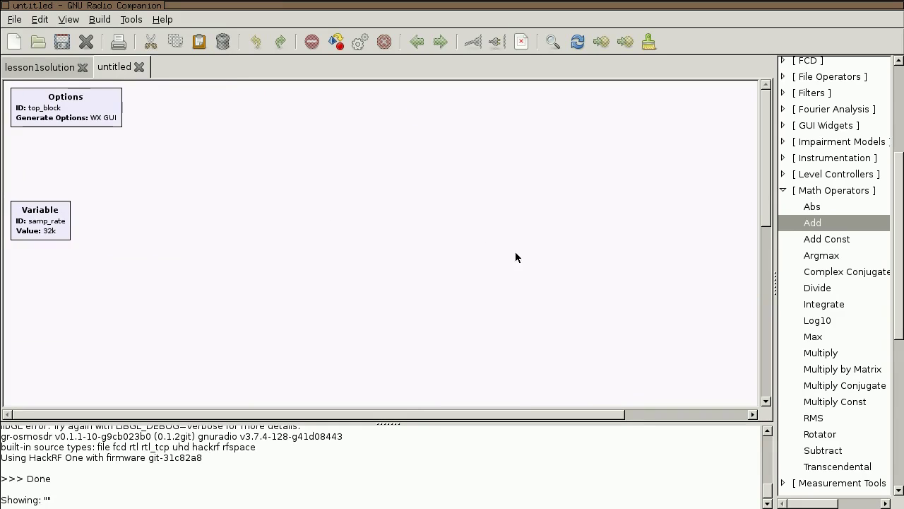
- Collapse Math Operators and expand Waveform Generators in the block library
left_click(784, 190)
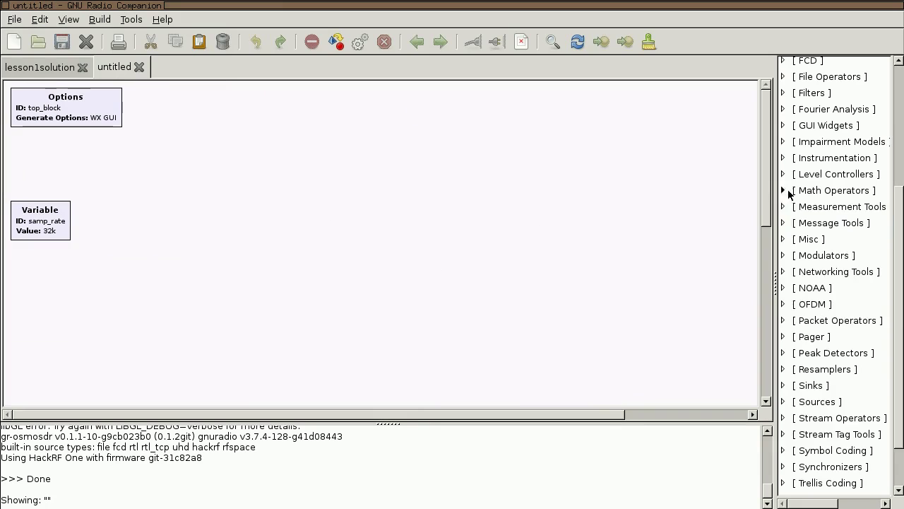
left_click_drag(900, 293, 899, 330)
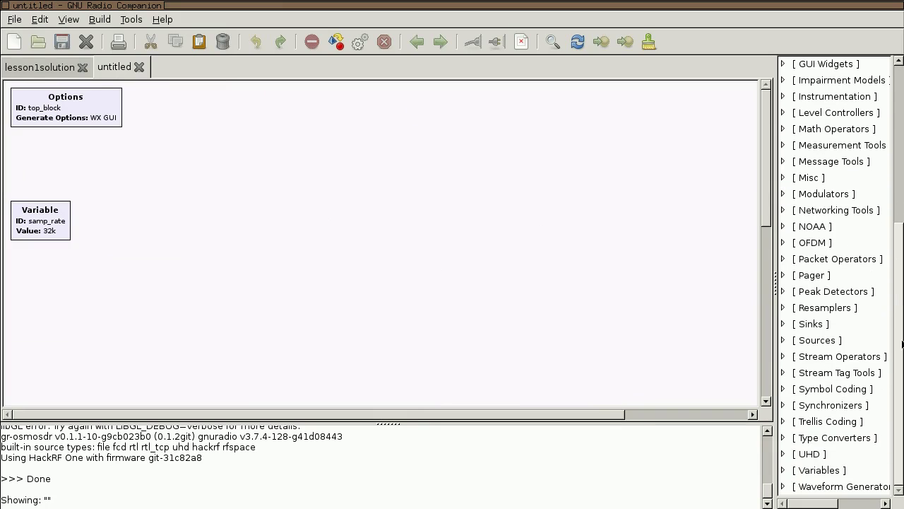
left_click(782, 485)
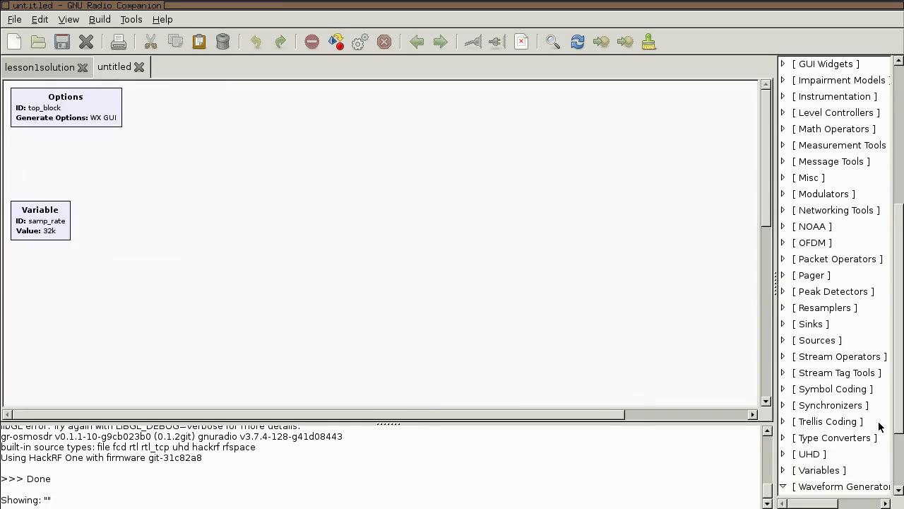
- Place a Signal Source block at the left of the new canvas
mouse_move(899, 417)
left_mouse_down()
mouse_move(899, 469)
mouse_move(598, 422)
mouse_move(185, 186)
left_mouse_up()
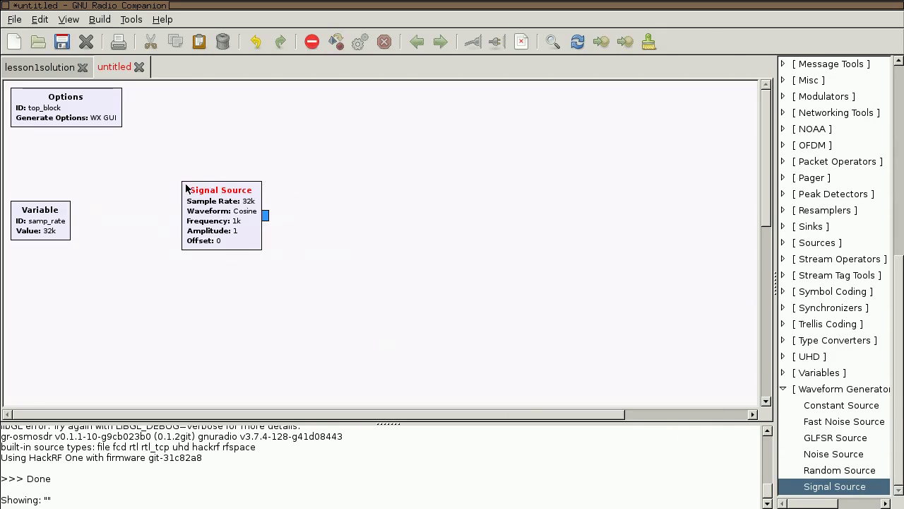
left_click_drag(230, 216, 151, 191)
left_click(215, 206)
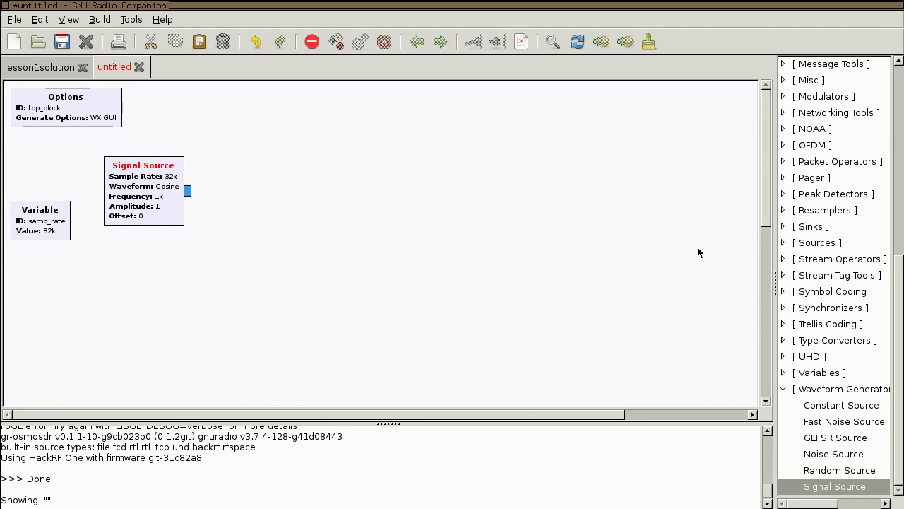
- Add a Throttle block from Misc and wire the Signal Source output into it
left_click(786, 391)
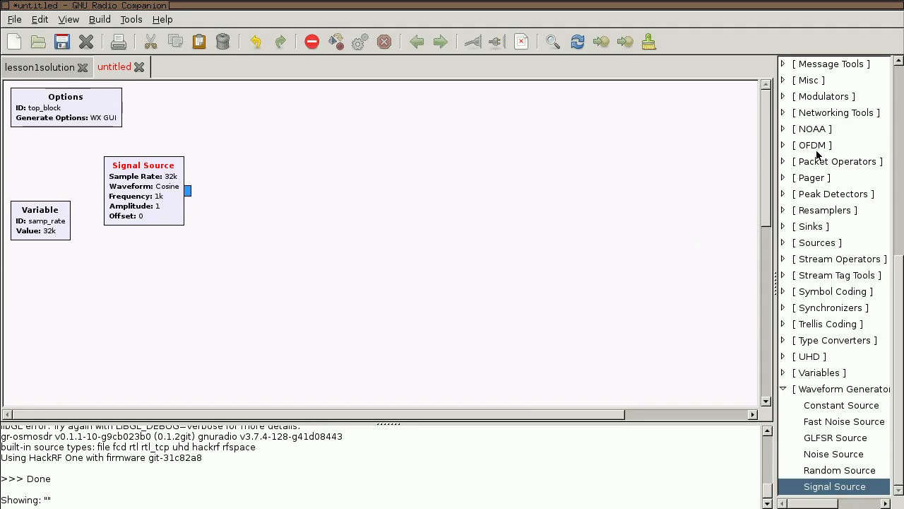
left_click(785, 81)
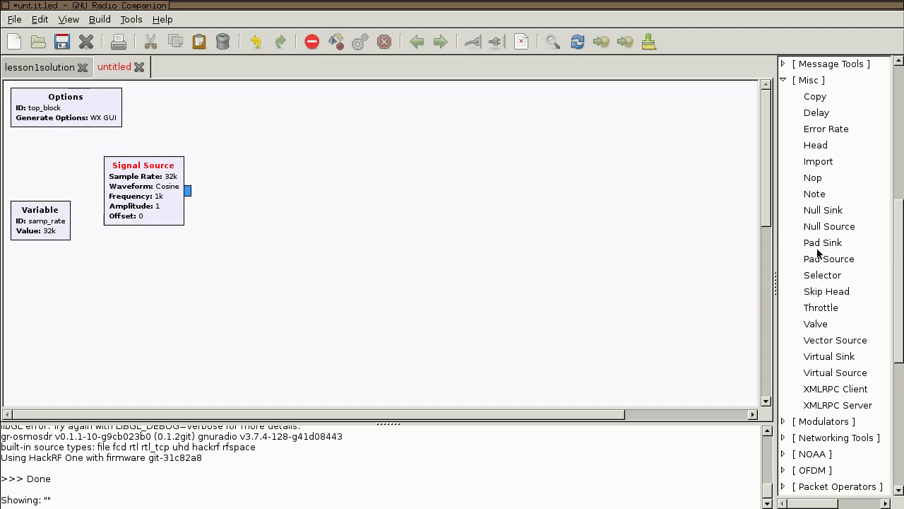
left_click_drag(815, 311, 273, 177)
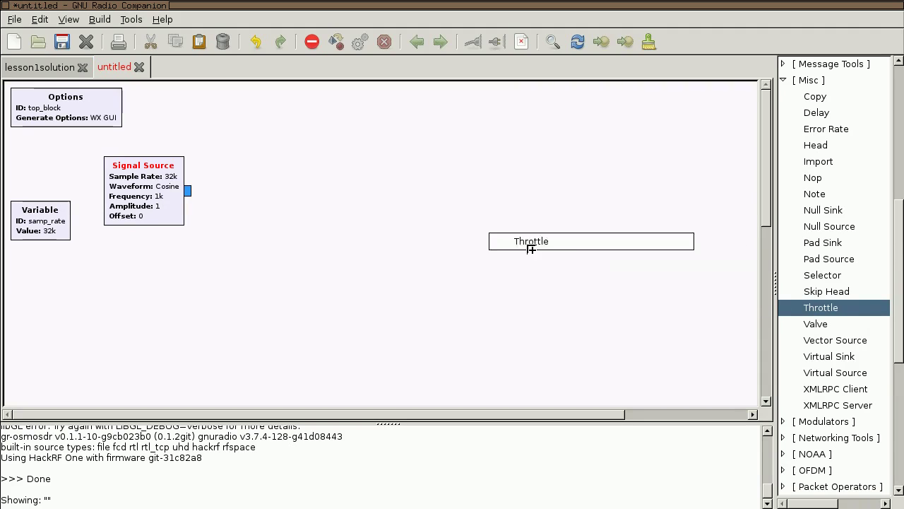
left_click(188, 190)
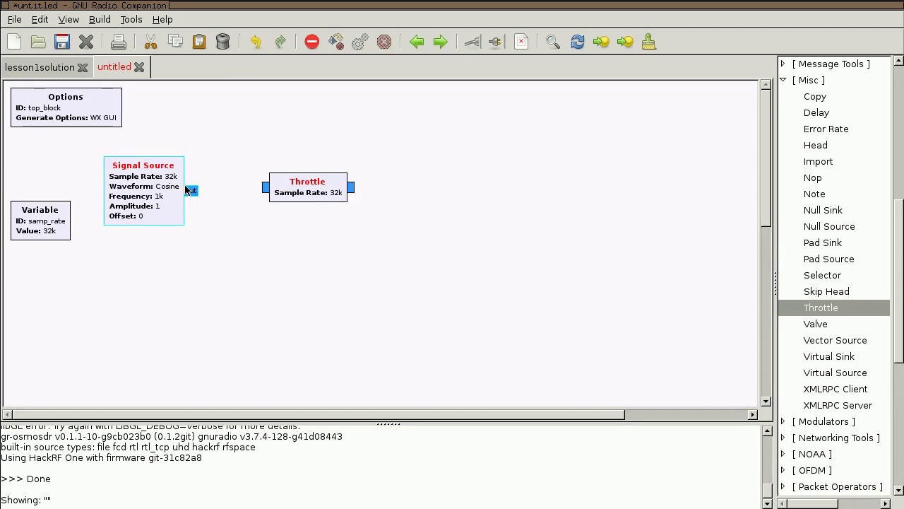
left_click(261, 188)
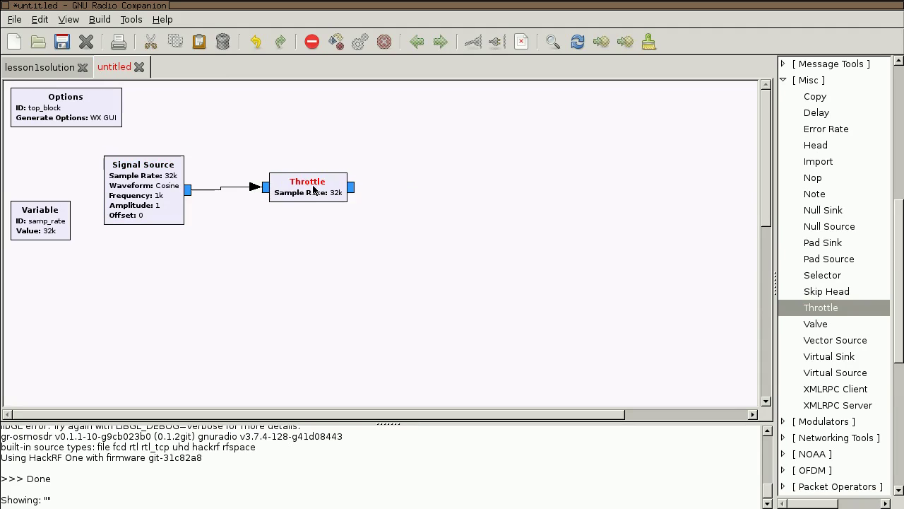
- Move the Throttle closer to the Signal Source and collapse the Misc category
left_click_drag(312, 187, 292, 166)
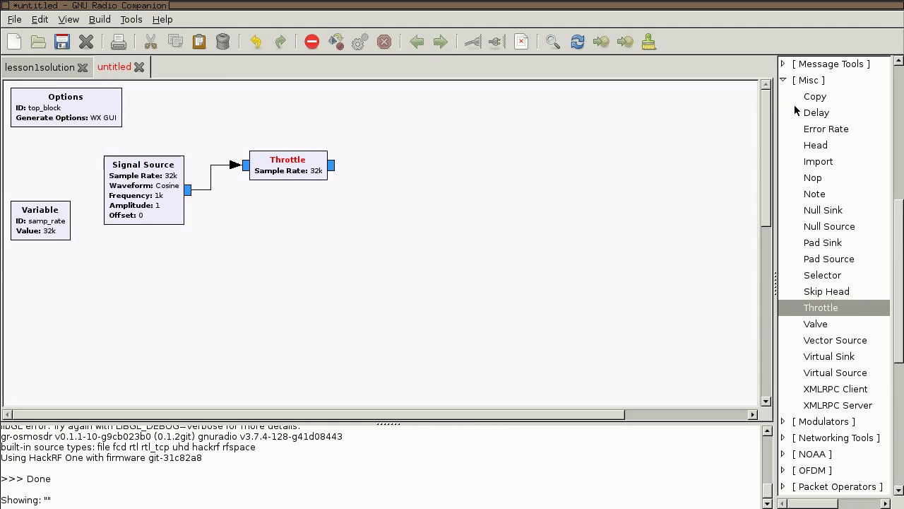
left_click(788, 86)
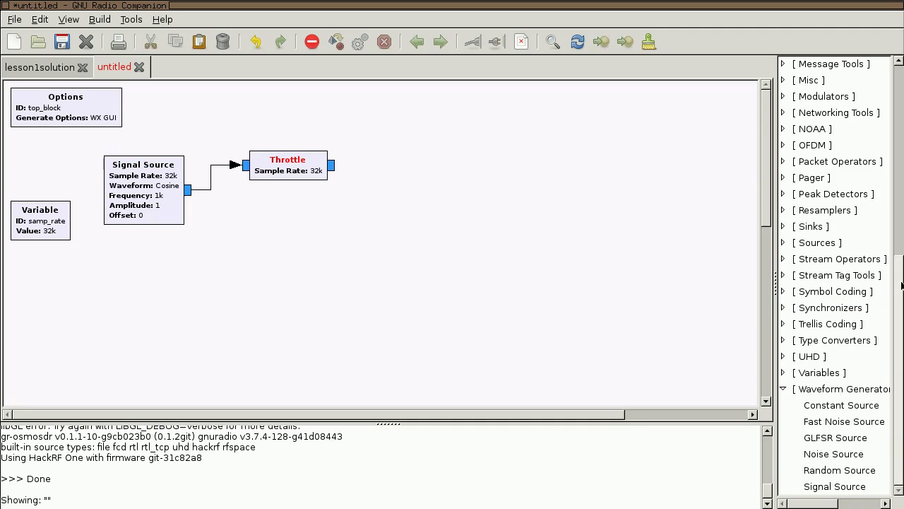
scroll(892, 243, "up", 2)
scroll(892, 243, "up", 2)
scroll(892, 226, "up", 2)
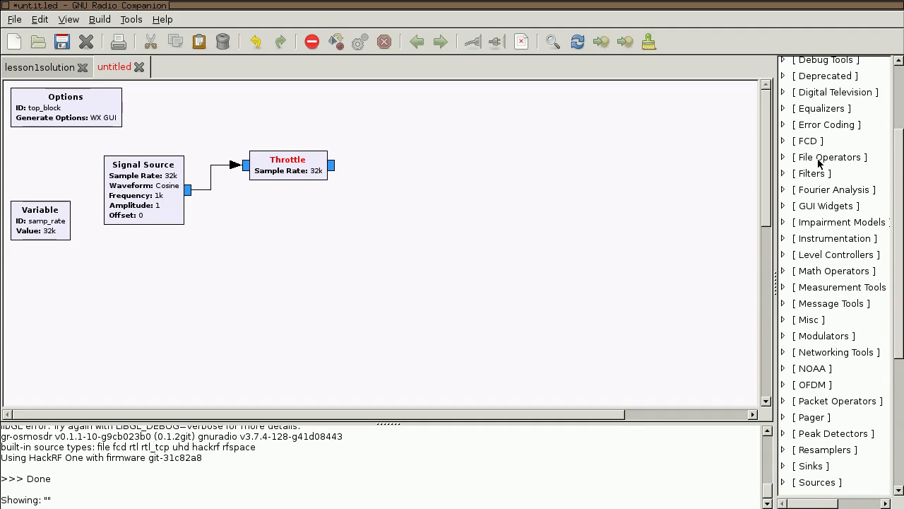
- Add a WX GUI FFT Sink from Instrumentation > WX and wire the Throttle output into it
left_click(784, 173)
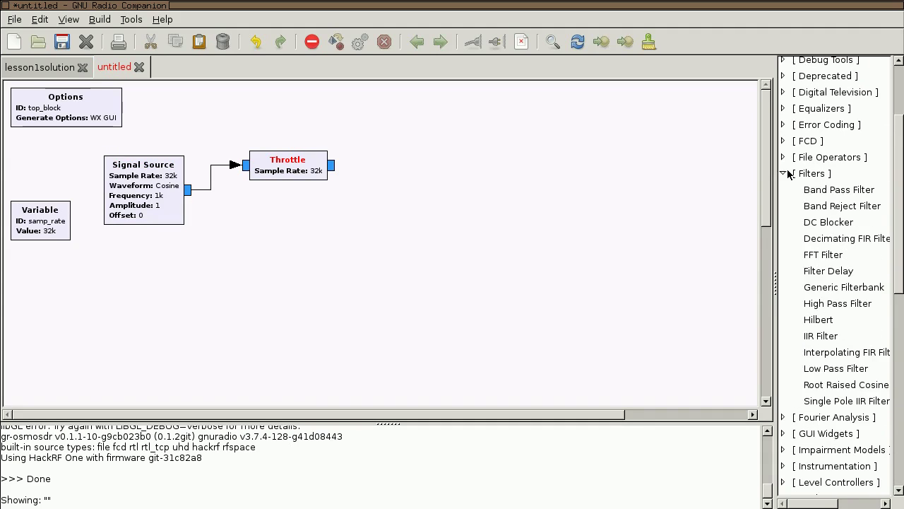
left_click(784, 173)
left_click(783, 238)
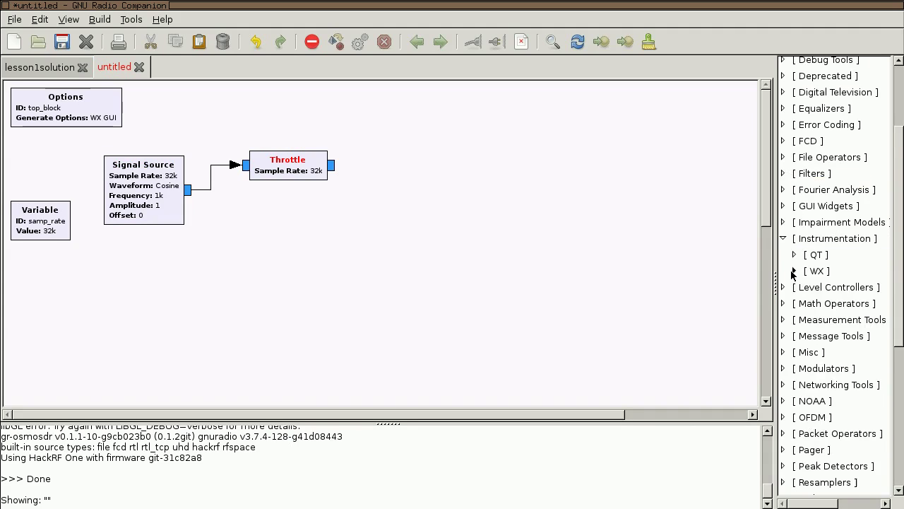
left_click(794, 270)
left_click_drag(848, 303, 421, 190)
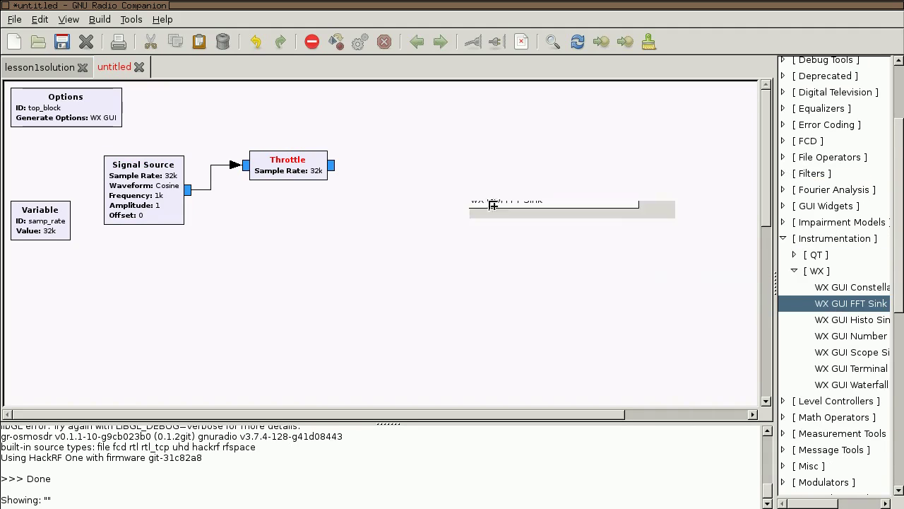
left_click_drag(412, 222, 365, 172)
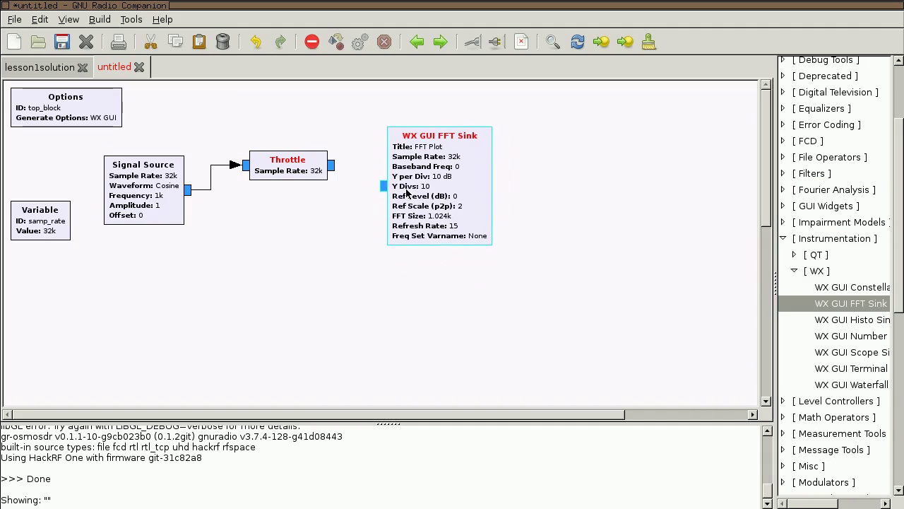
left_click(330, 165)
left_click(377, 189)
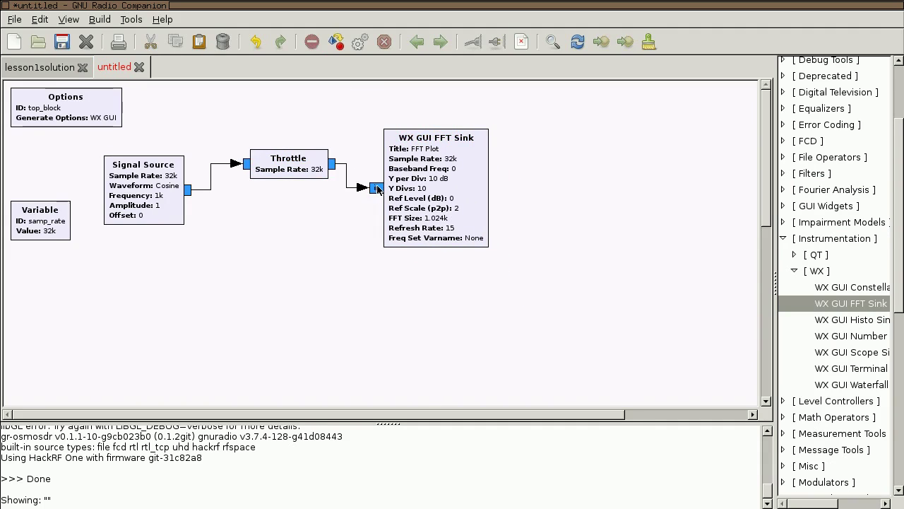
left_click_drag(447, 209, 443, 212)
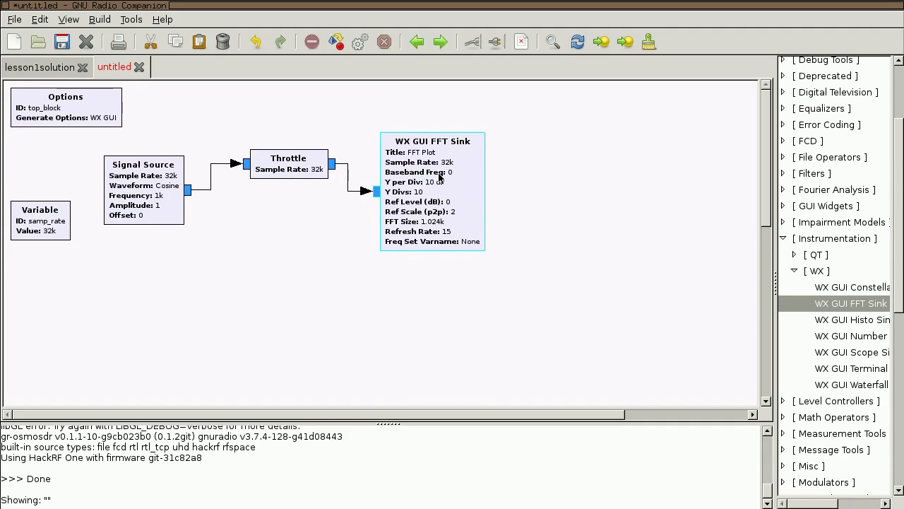
left_click(320, 249)
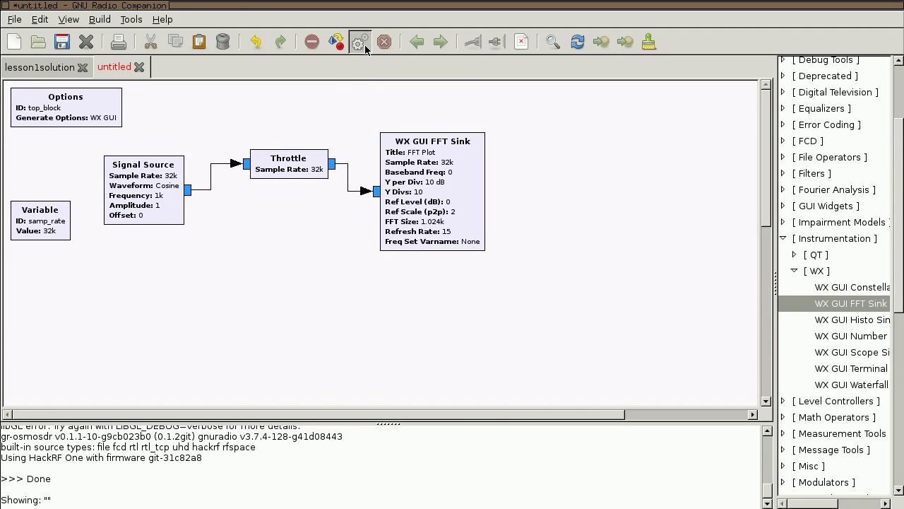
- Trigger a run of the untitled graph and enter 'lesson2' as the file name
left_click(366, 46)
type("l")
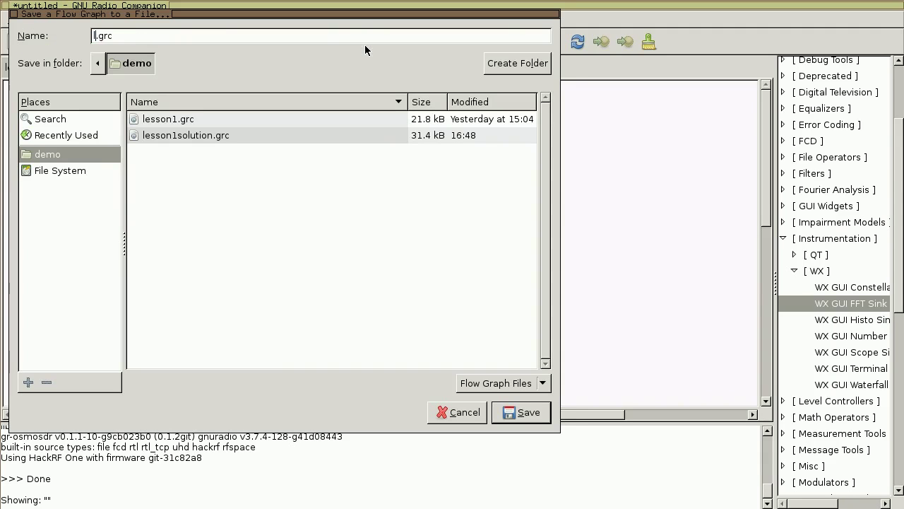
type("ess")
type("on2")
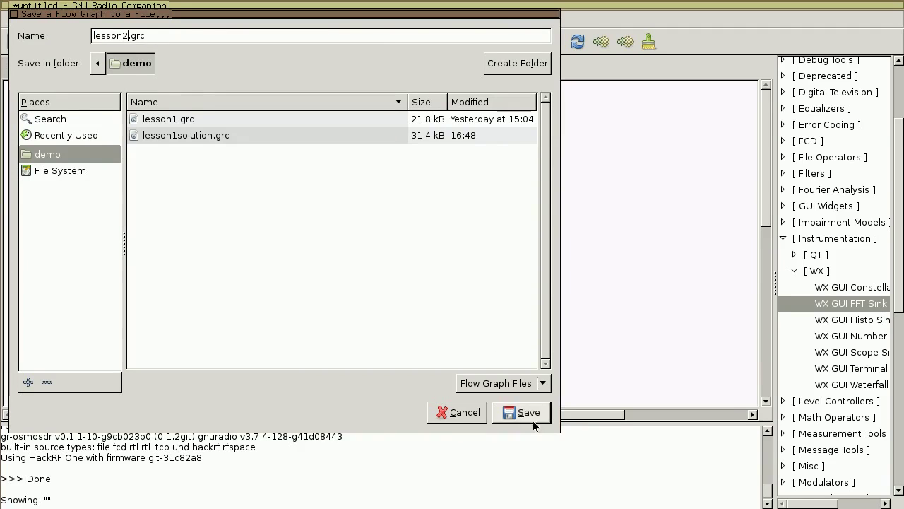
- Confirm the save as lesson2.grc and centre the running FFT plot window
left_click(532, 416)
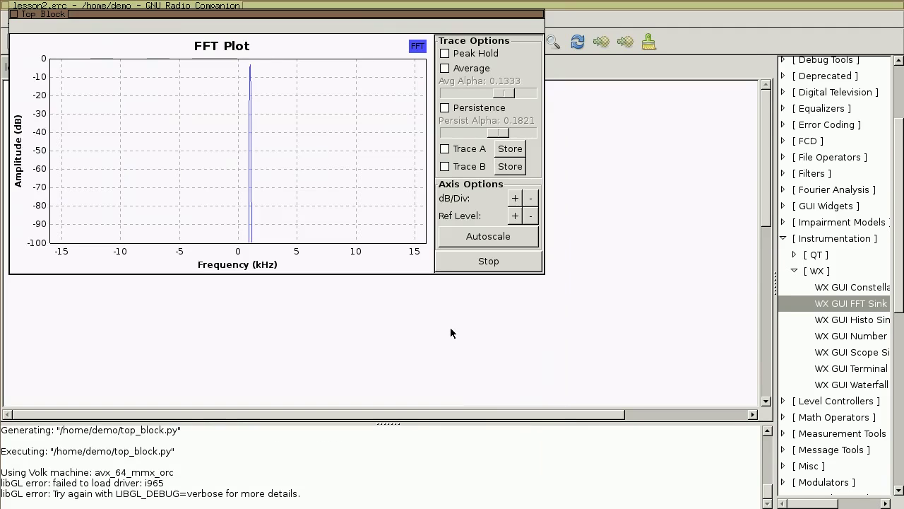
left_click_drag(371, 15, 507, 132)
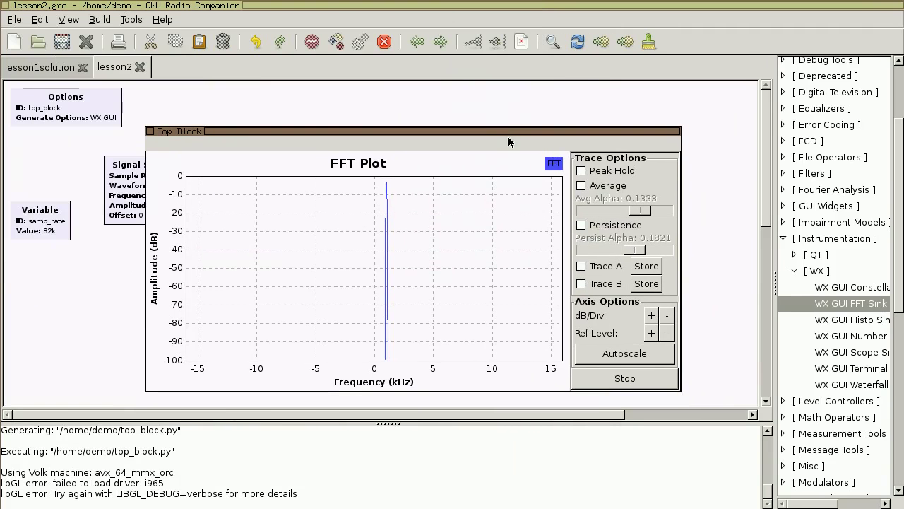